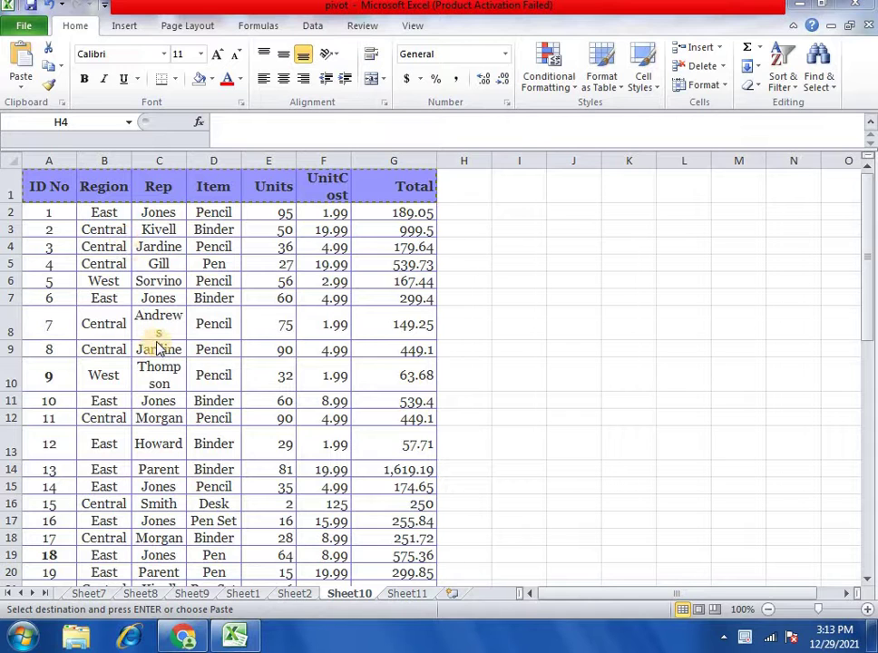
- Look over the Units and Total values in Sheet10's sales table
left_click(268, 247)
left_click(391, 264)
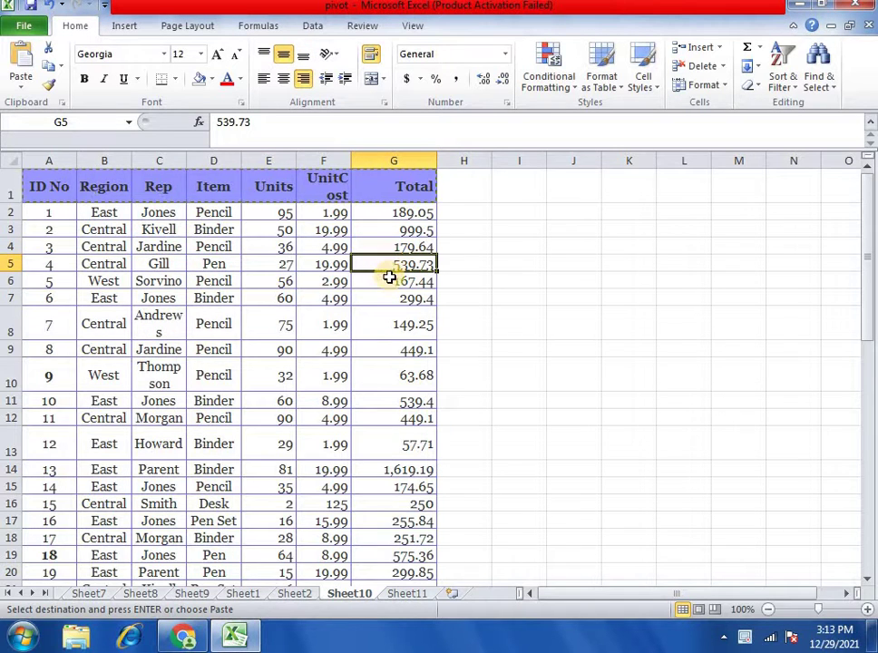
left_click(408, 230)
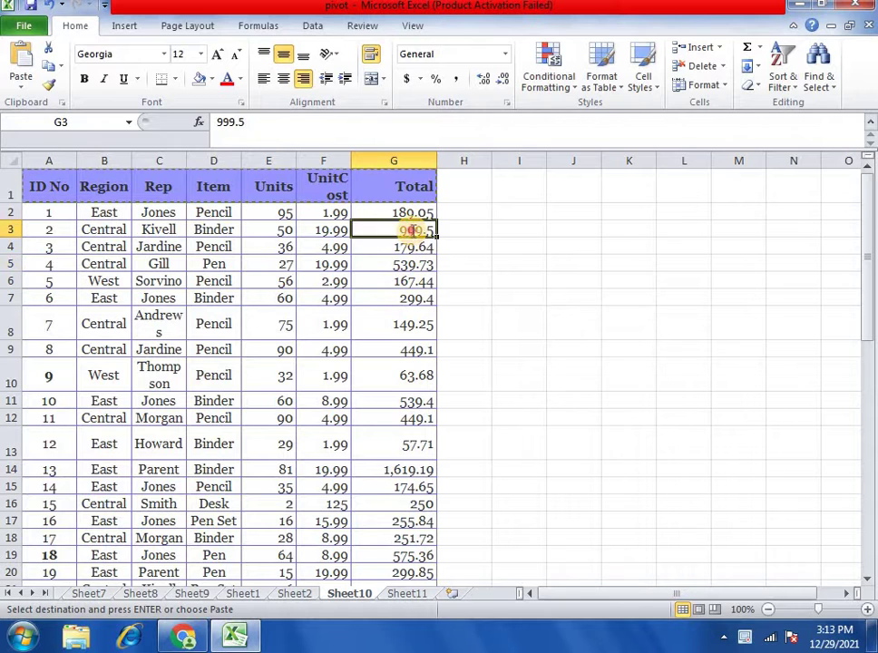
left_click(461, 252)
key("Tab")
left_click(412, 233)
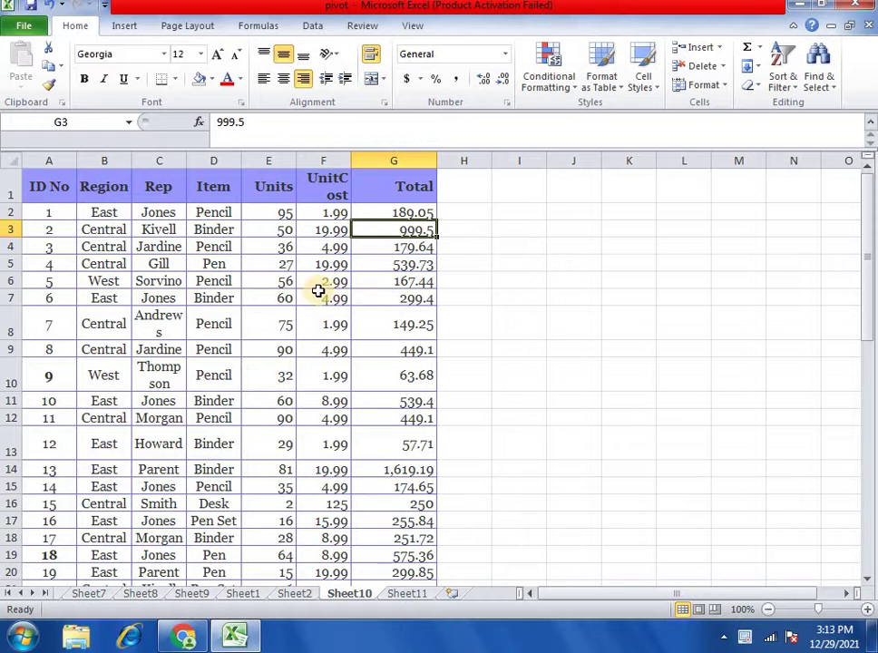
left_click(287, 265)
left_click(402, 251)
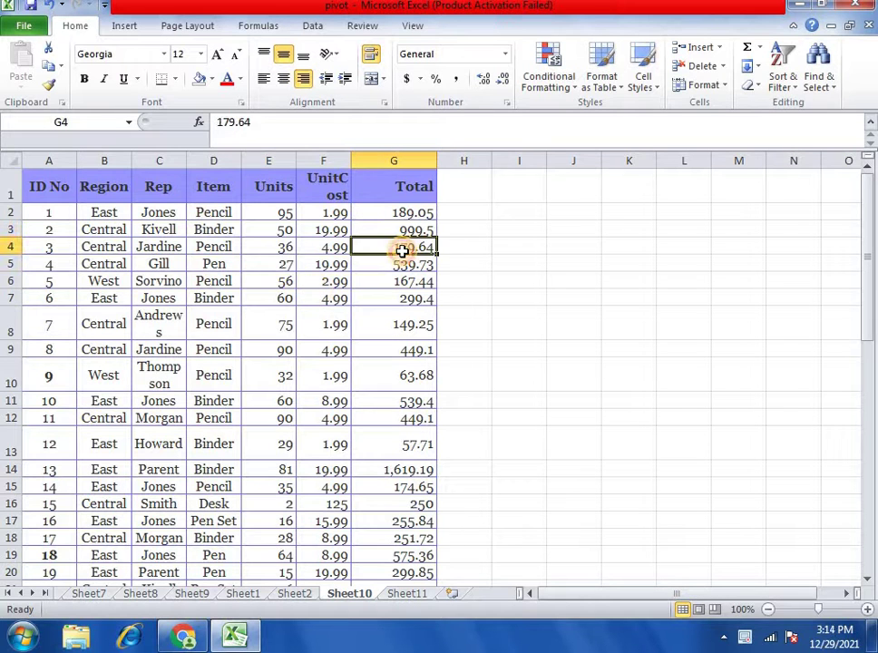
left_click(387, 326)
- Review the table's headings, then select the header row A1:G1, ID No through Total
left_click_drag(464, 231, 484, 421)
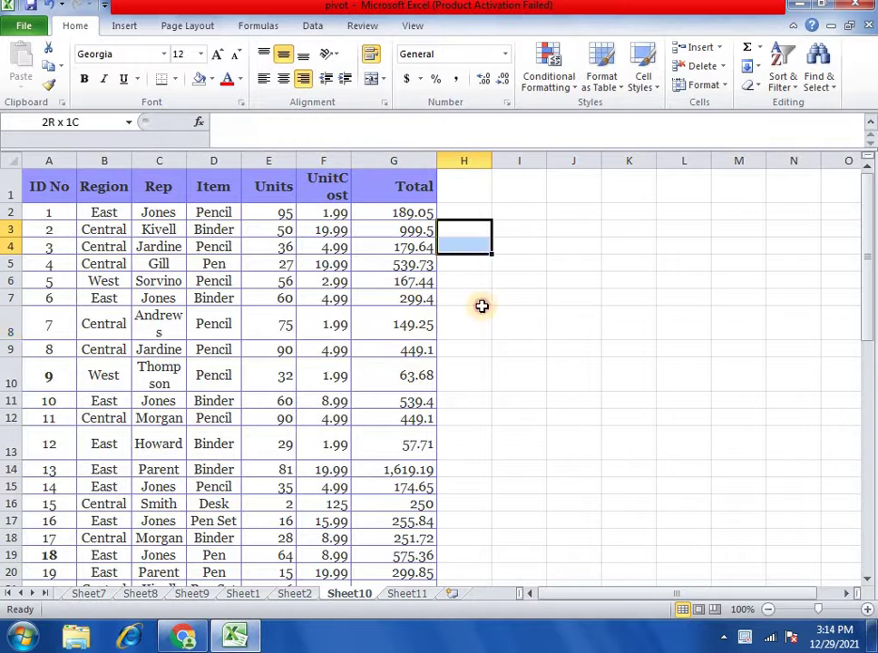
left_click(211, 194)
left_click(265, 192)
left_click(318, 192)
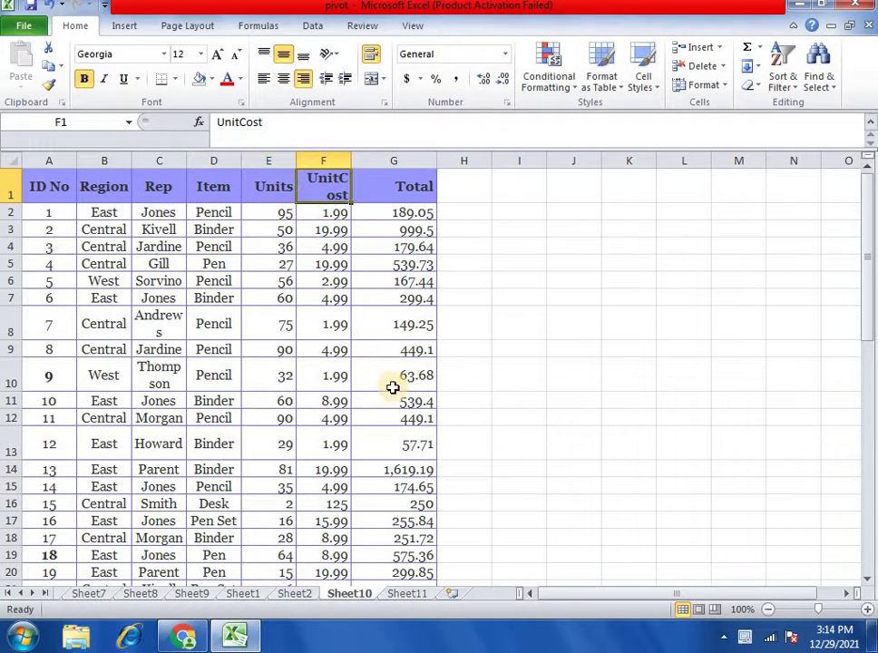
left_click(59, 220)
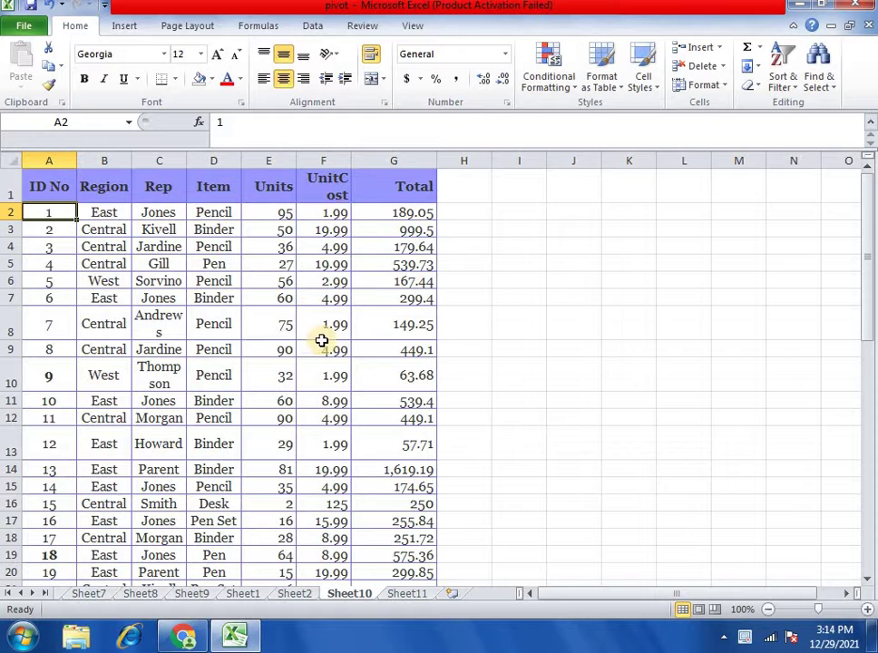
left_click(300, 299)
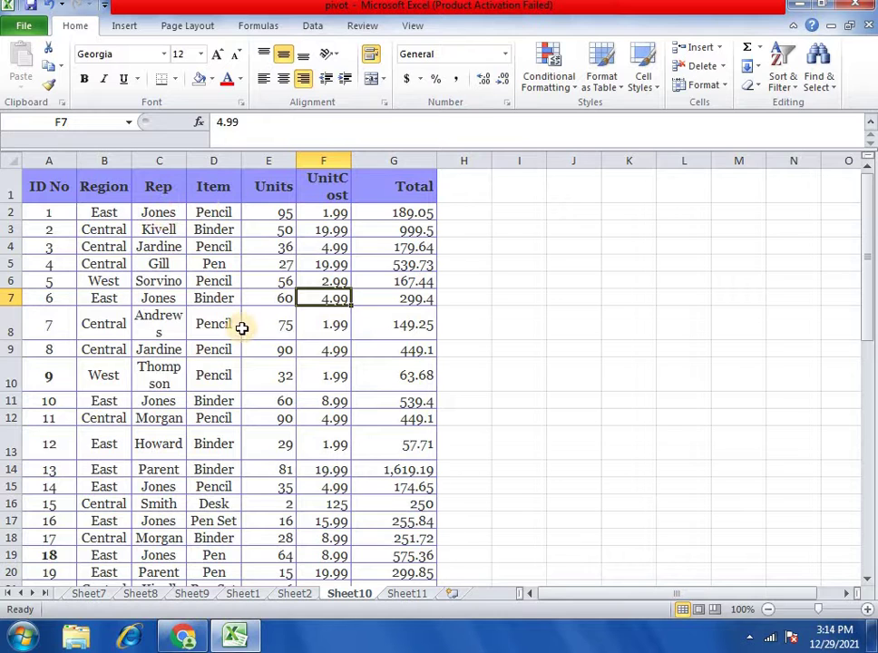
left_click(307, 183)
left_click_drag(52, 186, 417, 181)
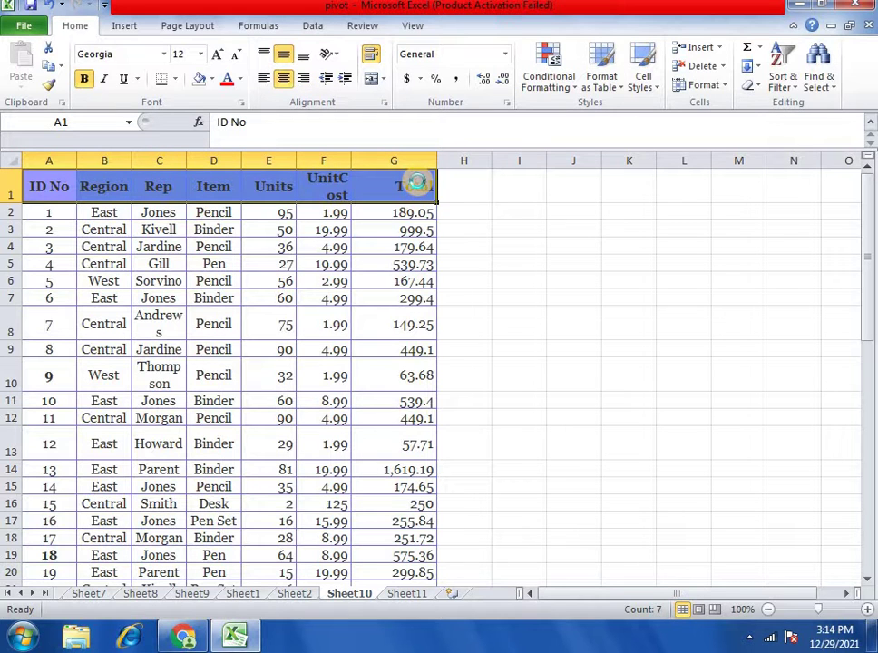
- Copy Sheet10's header row and paste it into Sheet11 at A1
key("ctrl+c")
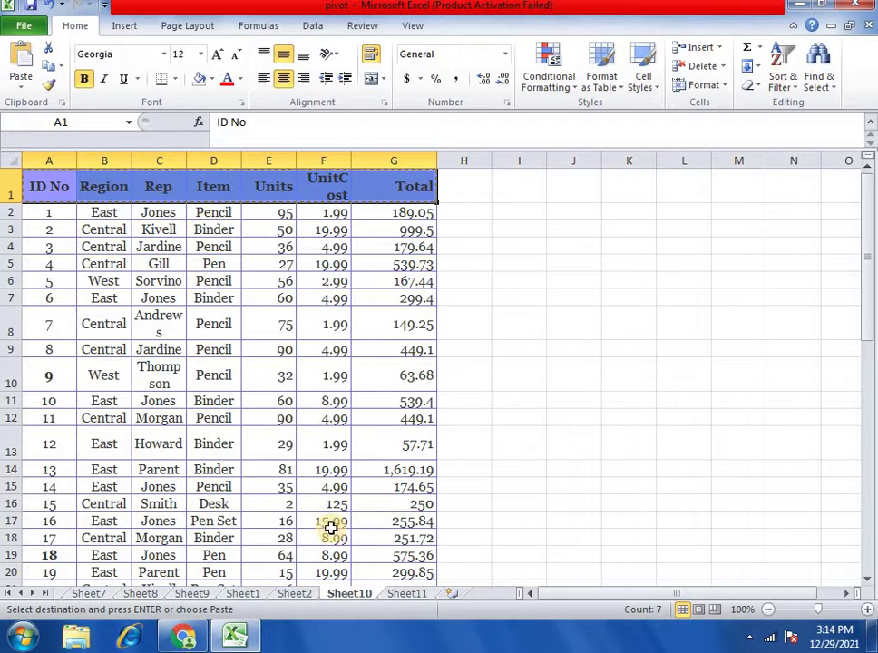
left_click(408, 594)
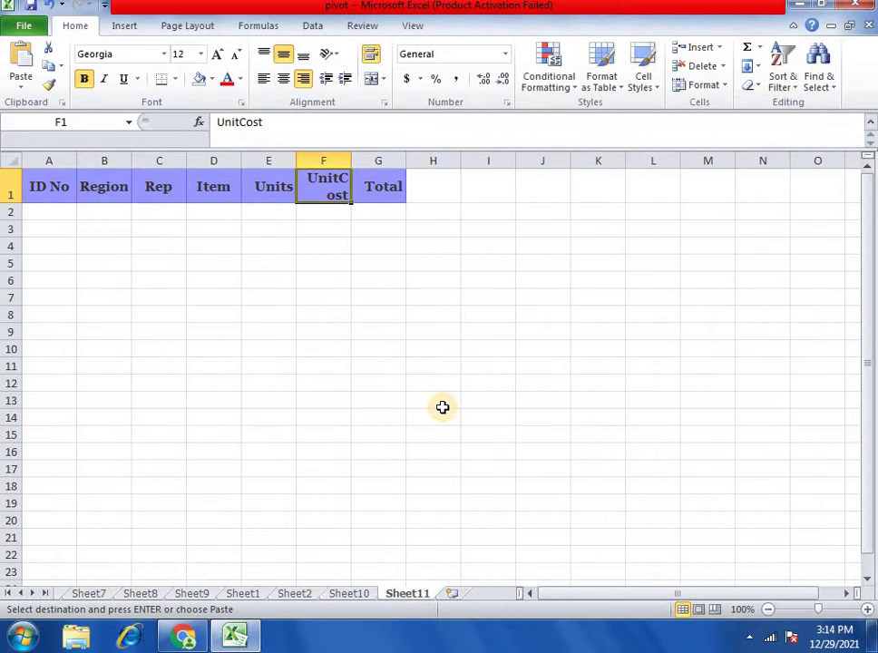
left_click(64, 191)
key("ctrl+v")
- Delete the Region and Rep columns from Sheet11
left_click(100, 193)
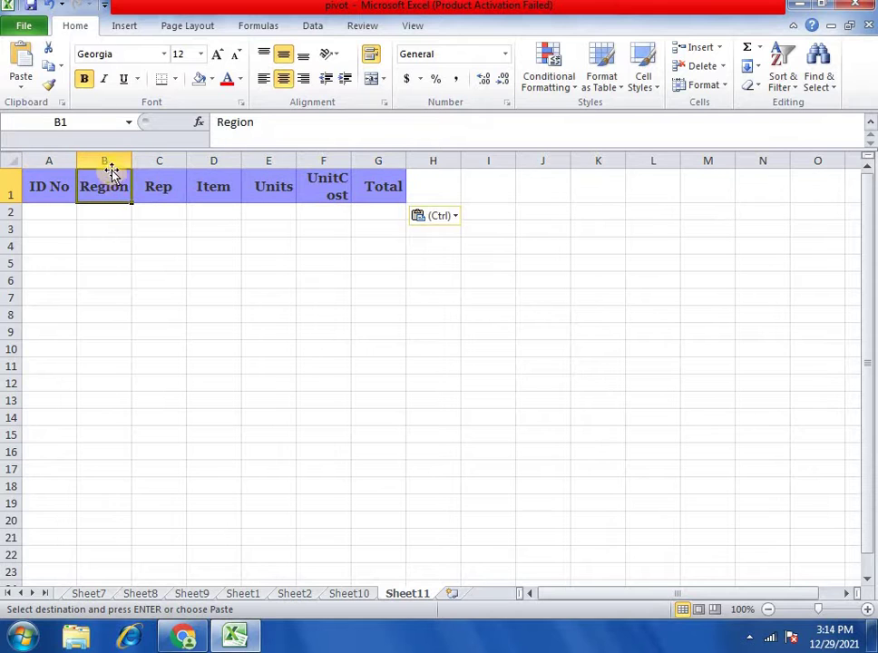
left_click_drag(110, 159, 146, 160)
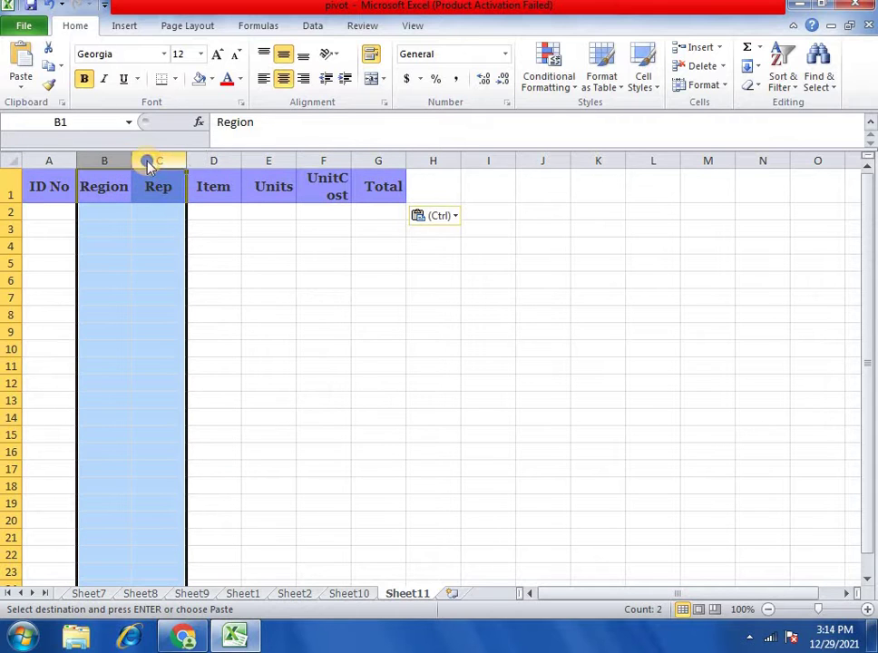
right_click(145, 160)
left_click(218, 292)
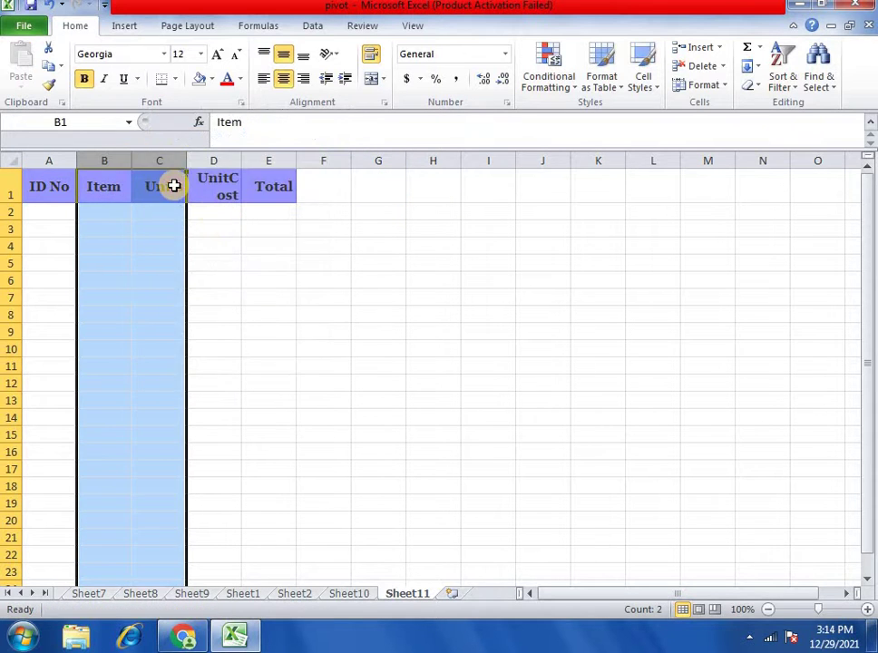
left_click(174, 186)
- Delete the Units and UnitCost columns, leaving ID No, Item and Total
key("Right")
left_click_drag(163, 157, 204, 160)
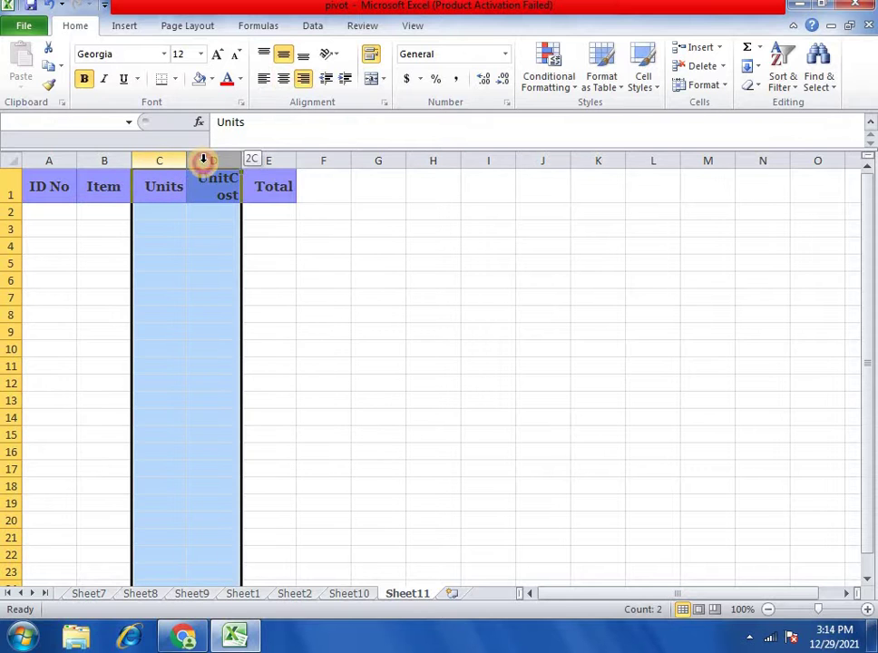
right_click(204, 161)
left_click(223, 296)
left_click(110, 261)
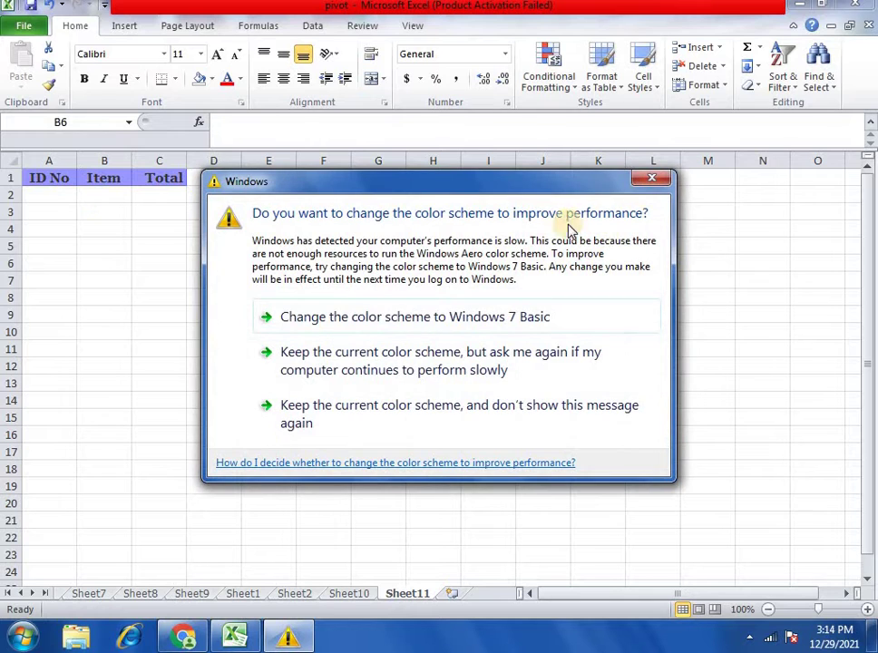
- Accept the basic colour scheme and check Sheet11's empty ID No, Item and Total cells against Sheet10
left_click(490, 309)
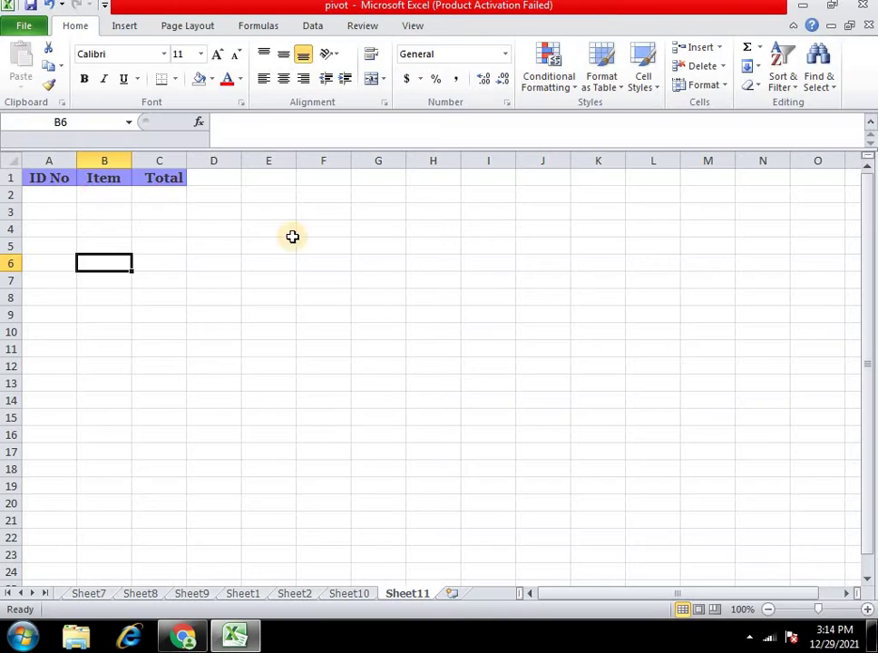
left_click(69, 192)
left_click(102, 196)
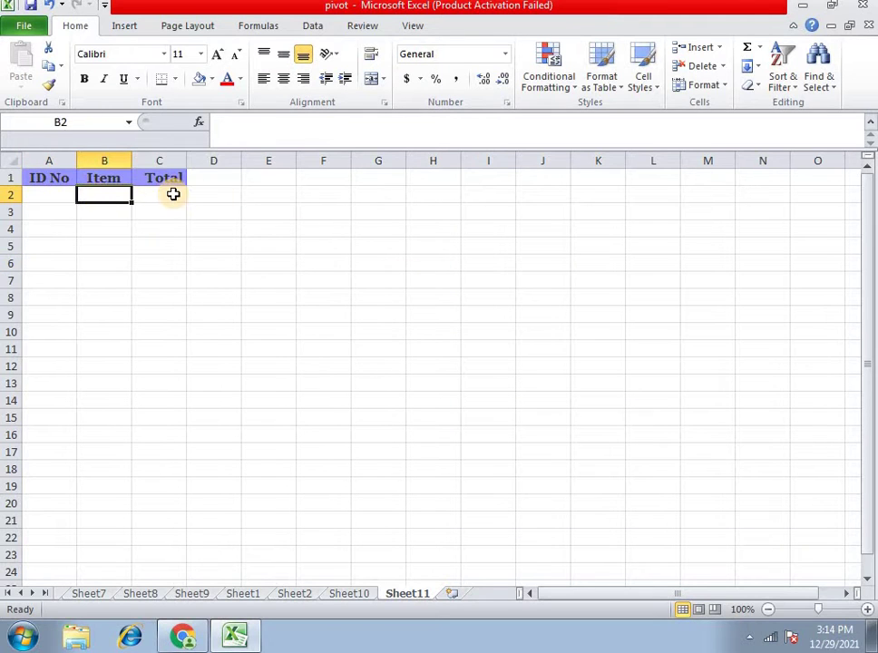
left_click(173, 194)
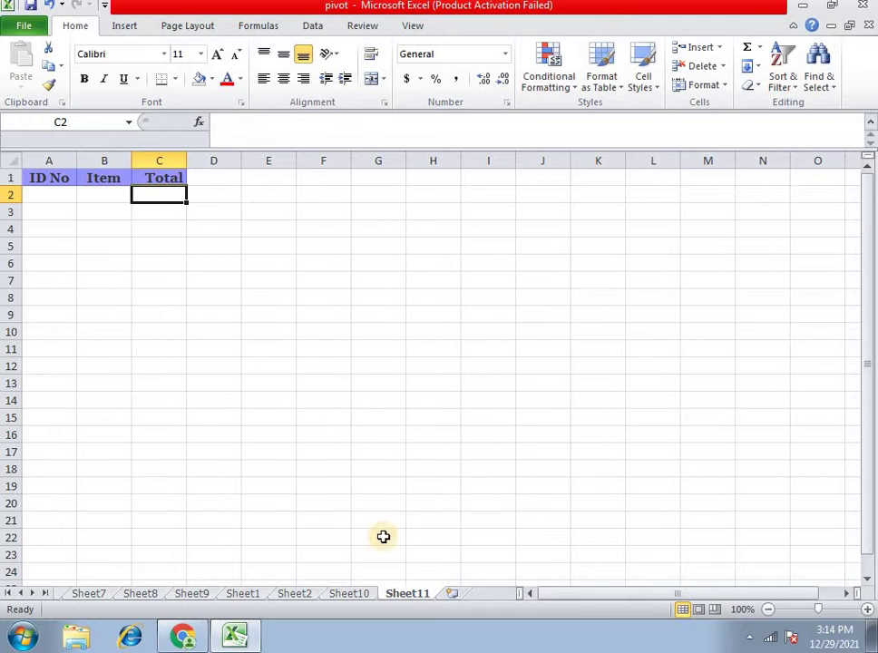
left_click(349, 595)
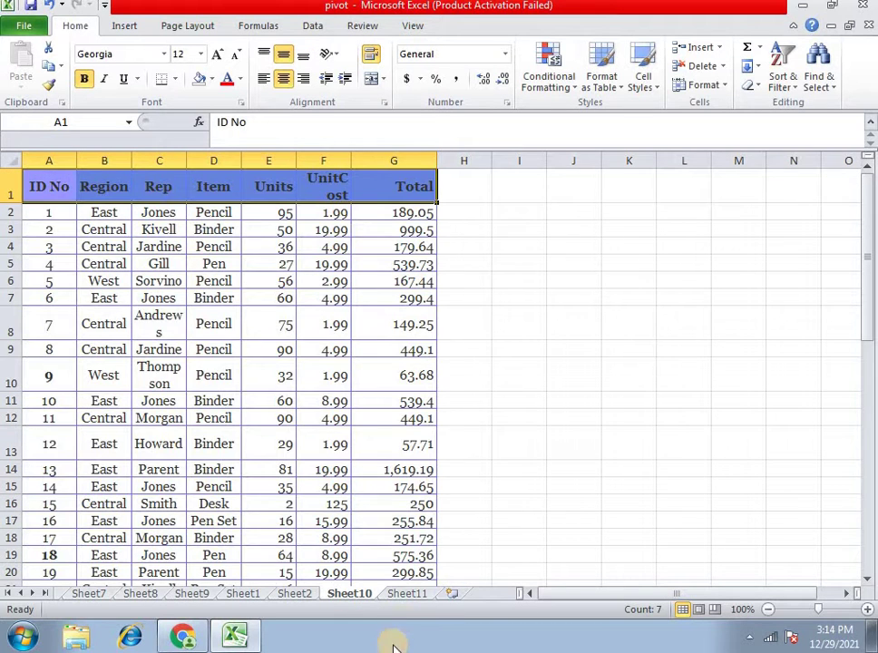
left_click(411, 594)
left_click(115, 196)
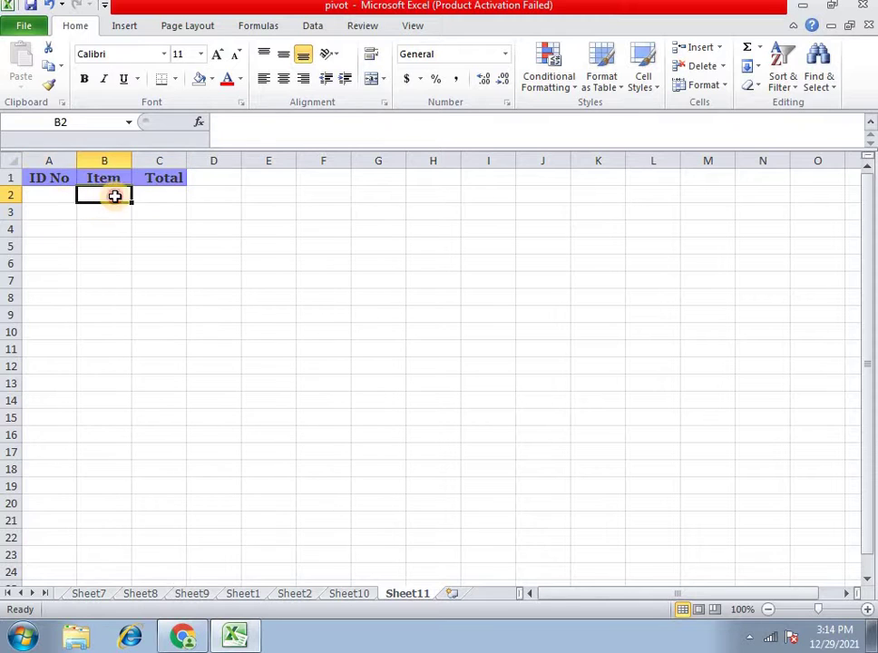
left_click(168, 199)
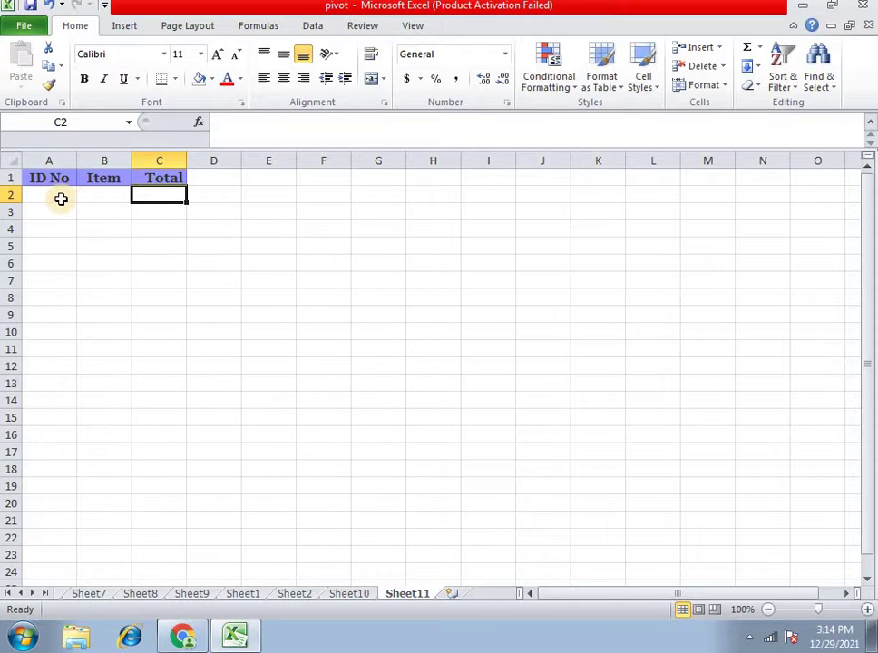
- Select Sheet10's ID No values from A2 downward, then return to Sheet11
left_click(57, 197)
left_click(168, 196)
left_click(60, 199)
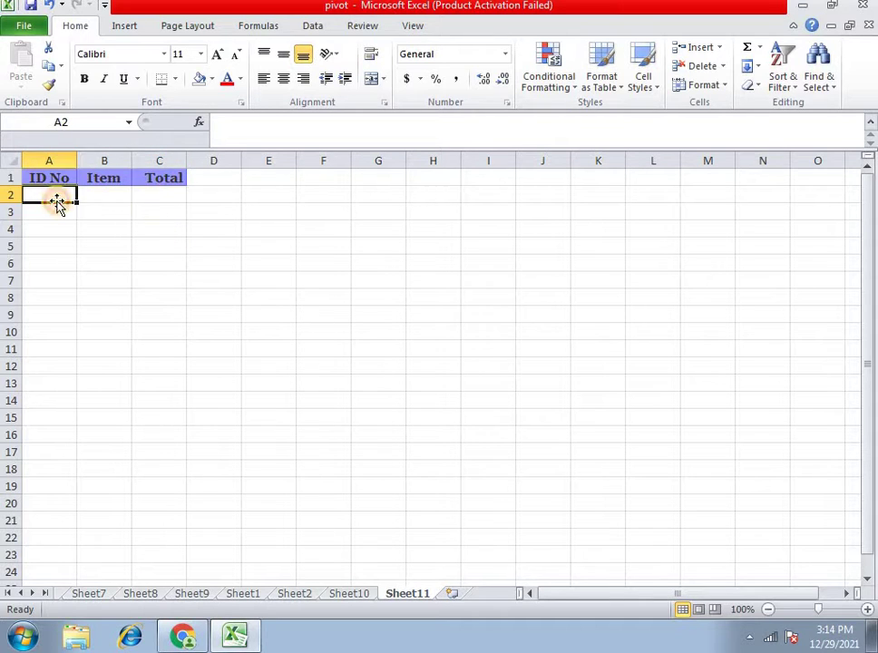
left_click(351, 588)
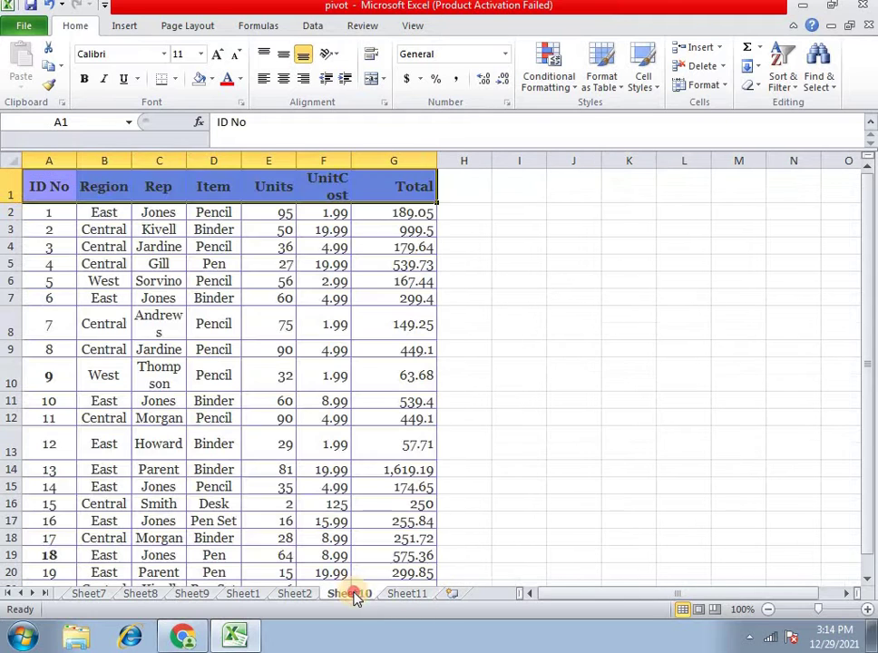
left_click_drag(54, 212, 51, 608)
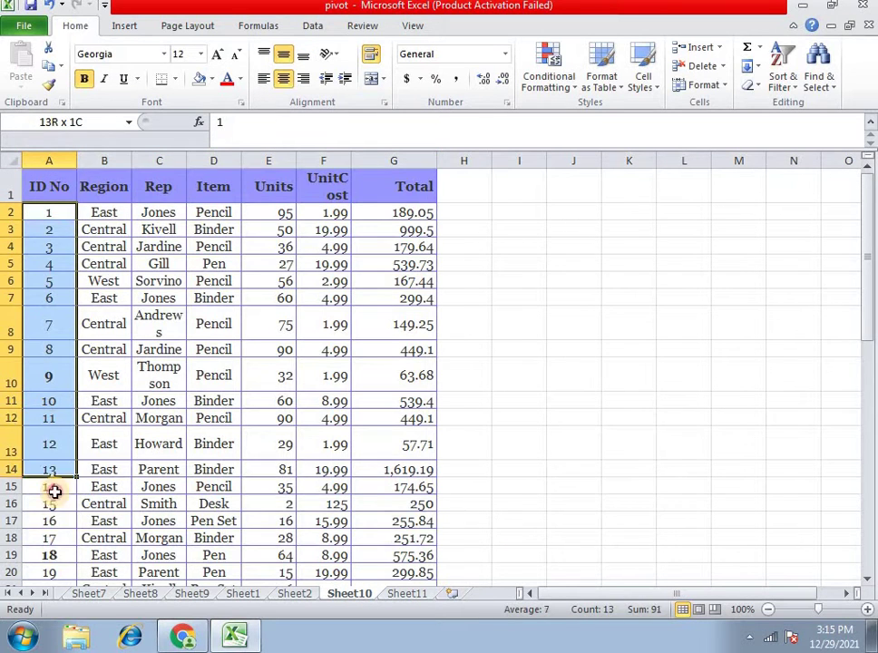
left_click(399, 595)
- Enter IDs 5, 7, 6, 8, 9, 12, 31, 22 and 14 into A2:A10
left_click(69, 192)
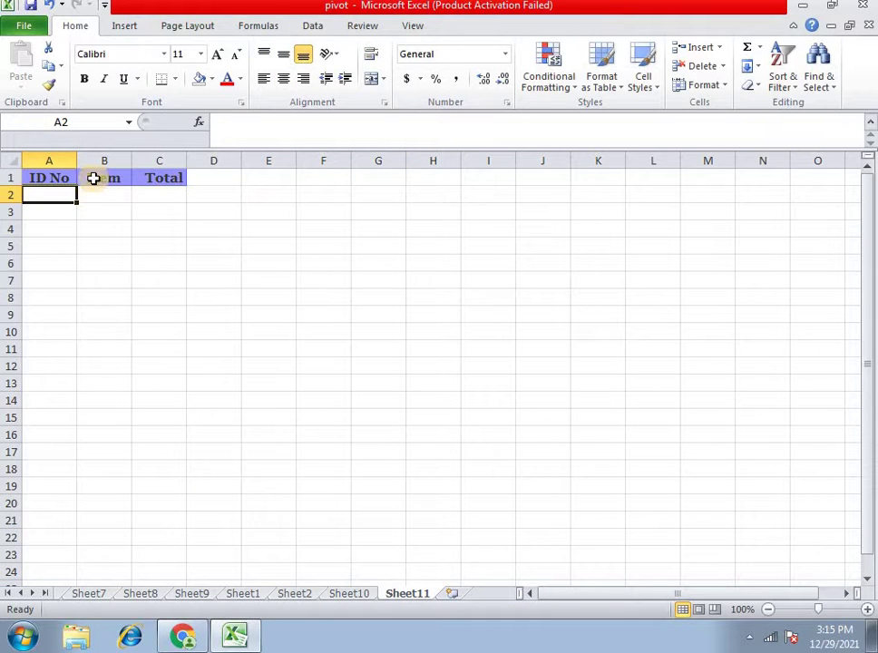
type("5")
key("Return")
type("7")
key("Return")
type("6")
key("Return")
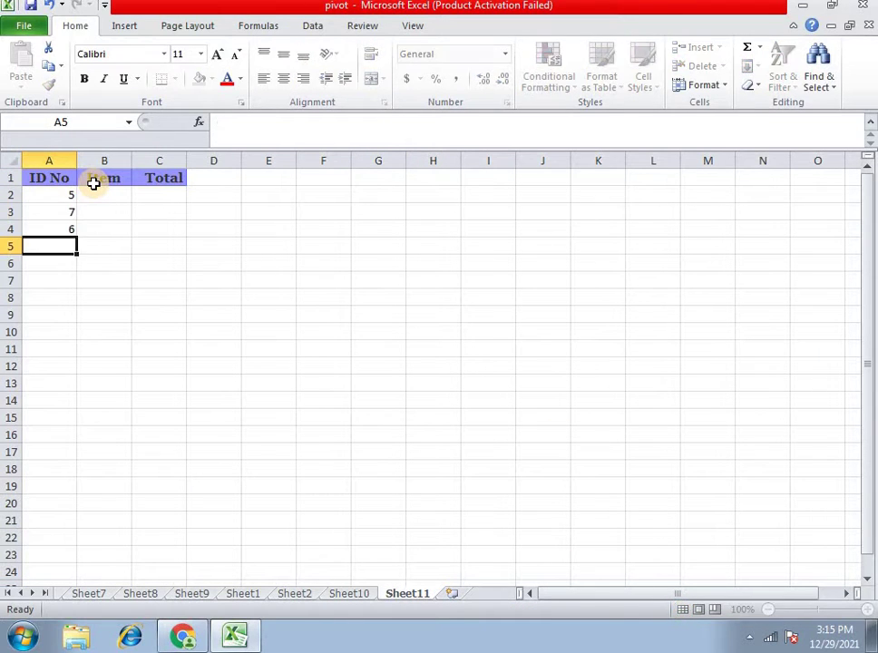
type("8")
key("Return")
type("9")
key("Return")
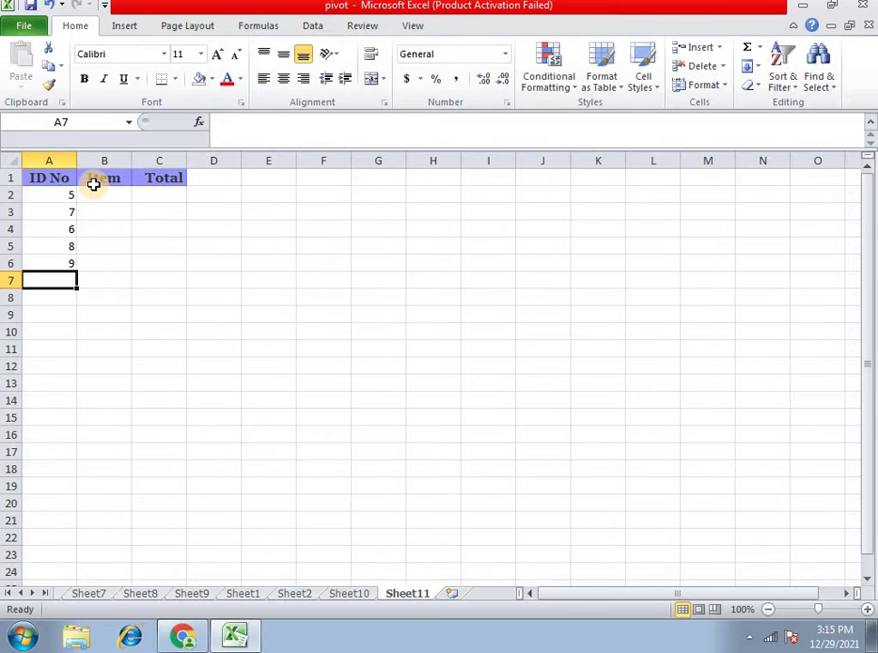
type("12")
key("Return")
type("45")
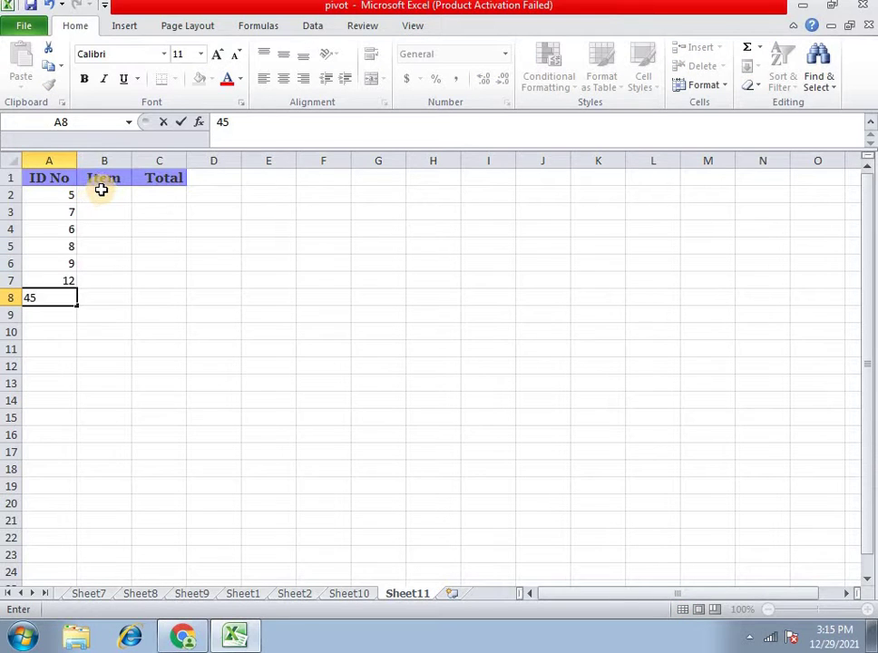
key("Return")
type("2")
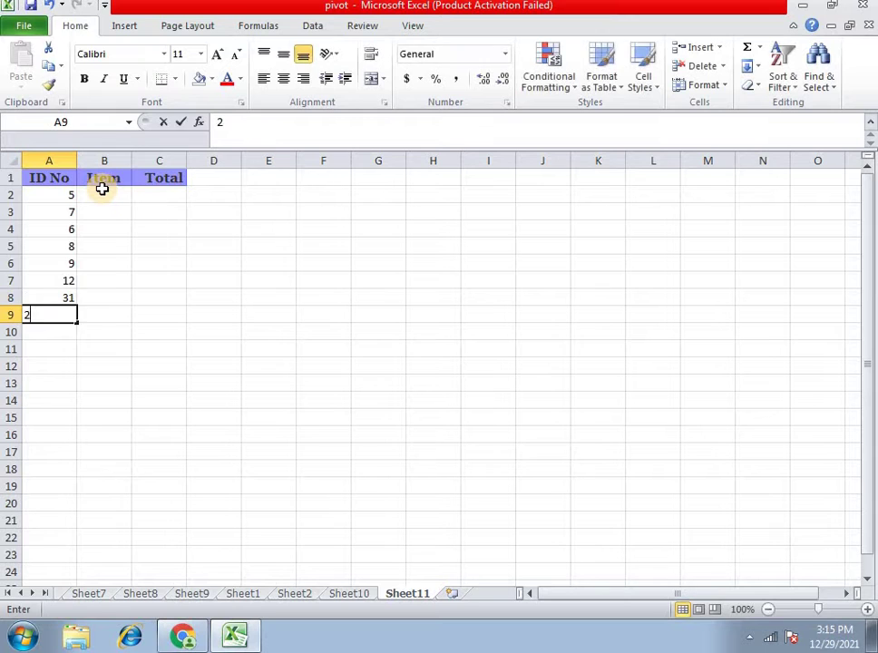
type("2")
key("Return")
type("143")
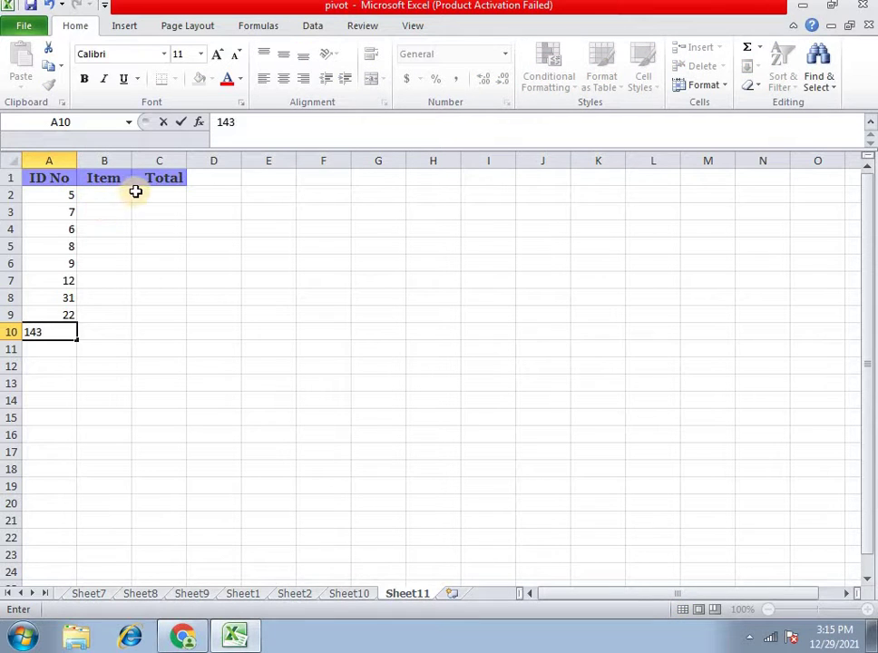
key("BackSpace")
key("Return")
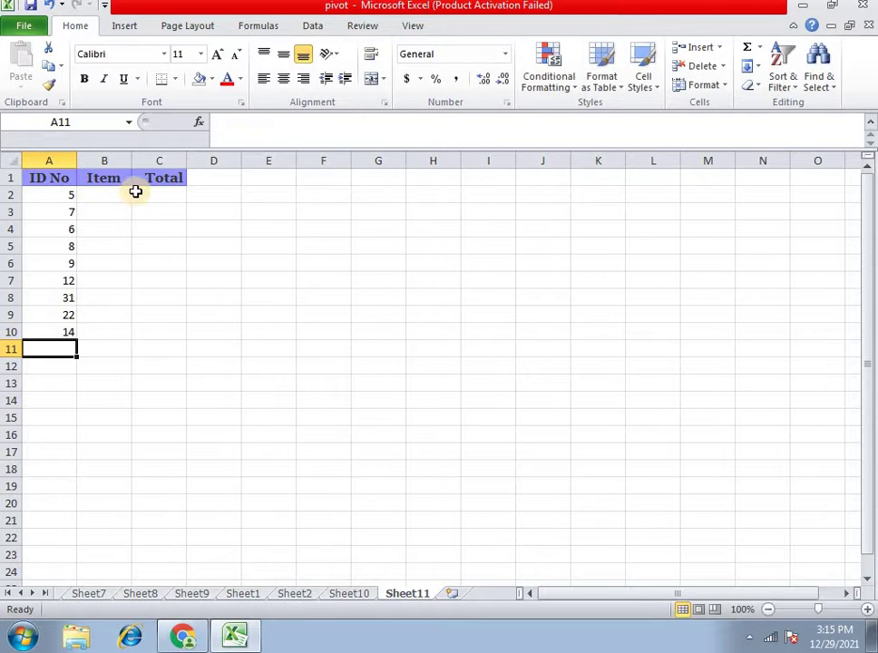
left_click_drag(64, 196, 58, 333)
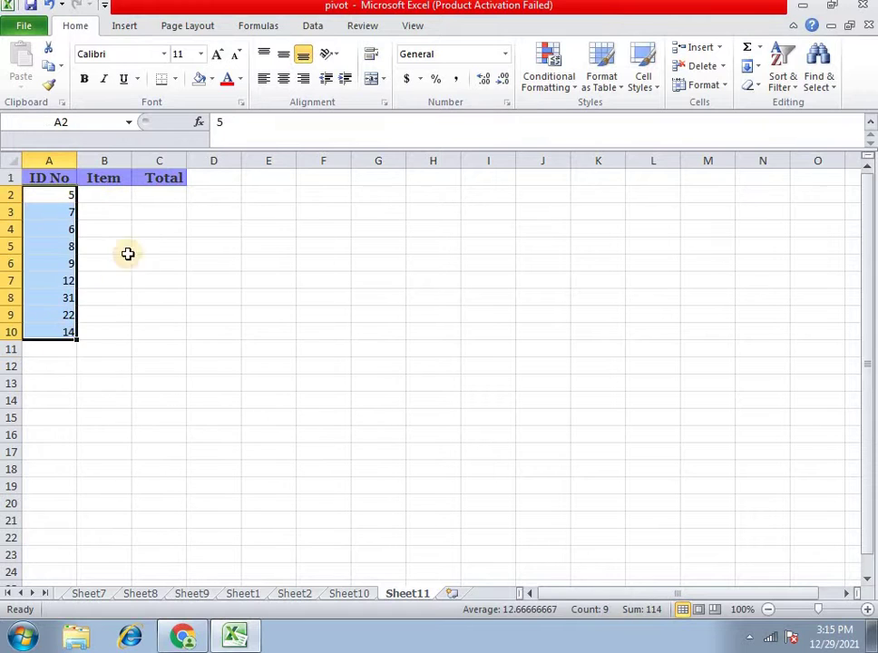
- Start a VLOOKUP in B2 using A2 as the lookup value
left_click(111, 196)
left_click(147, 196)
left_click(86, 199)
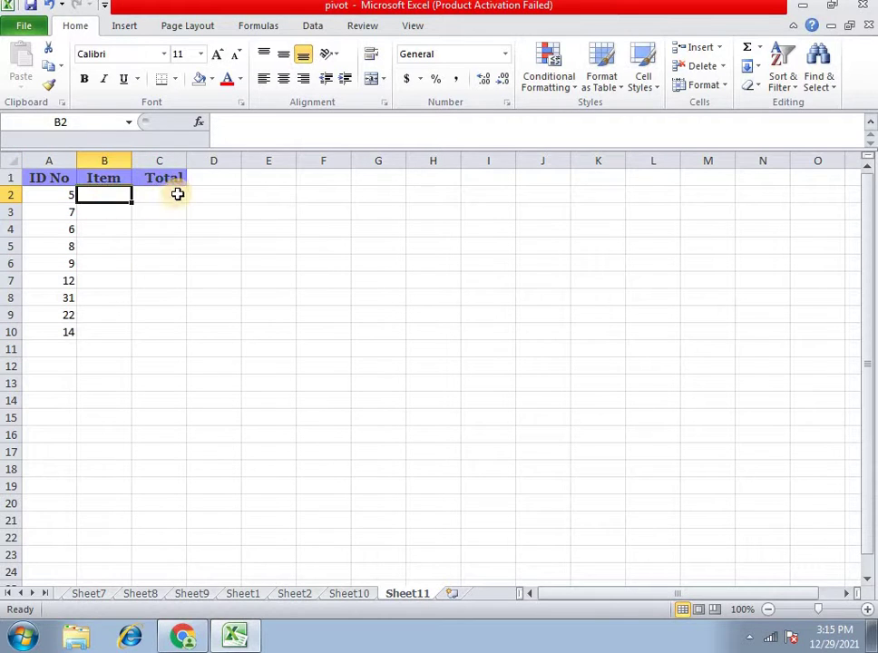
left_click(176, 193)
left_click(96, 193)
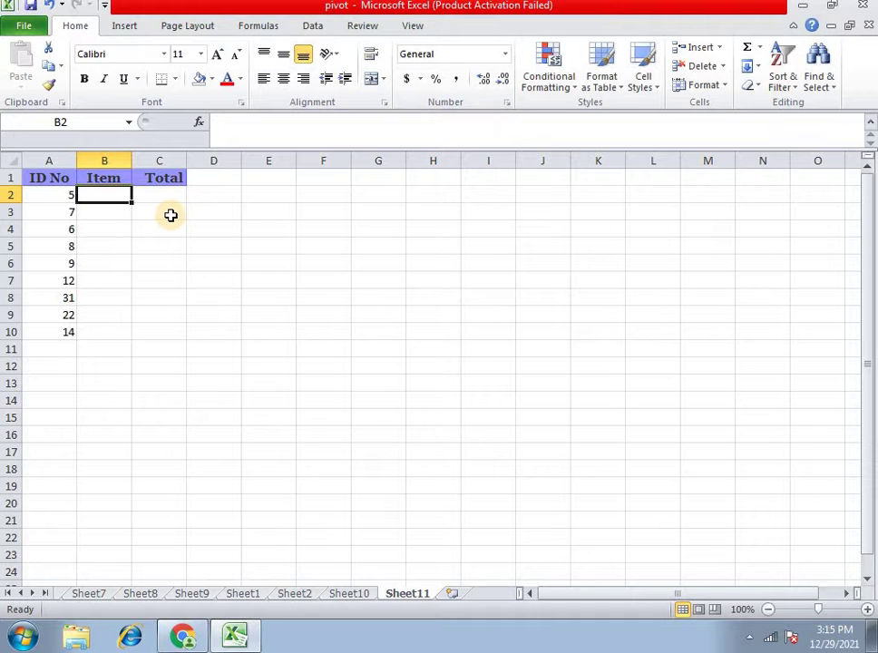
type("=VLO")
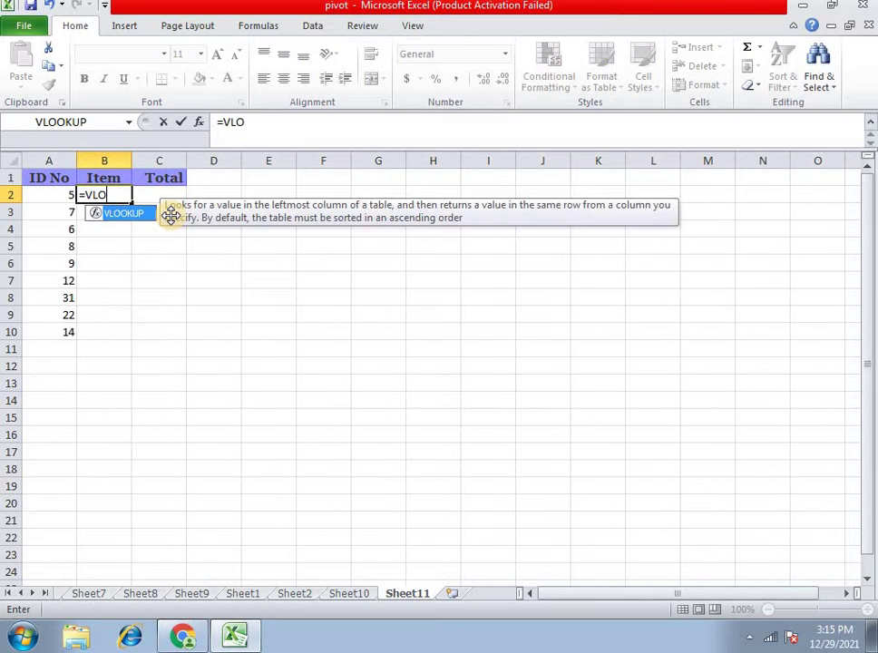
double_click(137, 215)
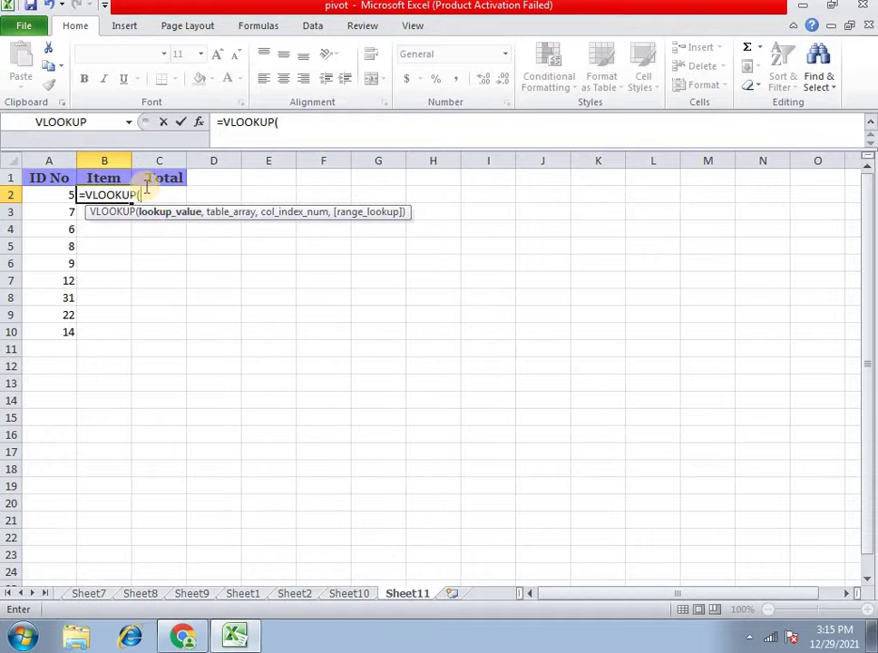
left_click(64, 197)
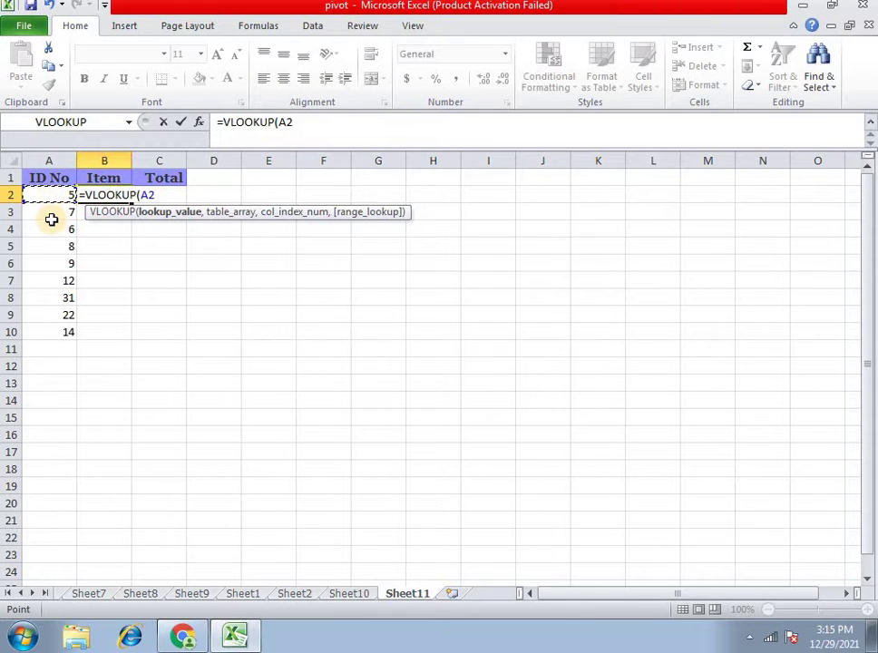
type(",")
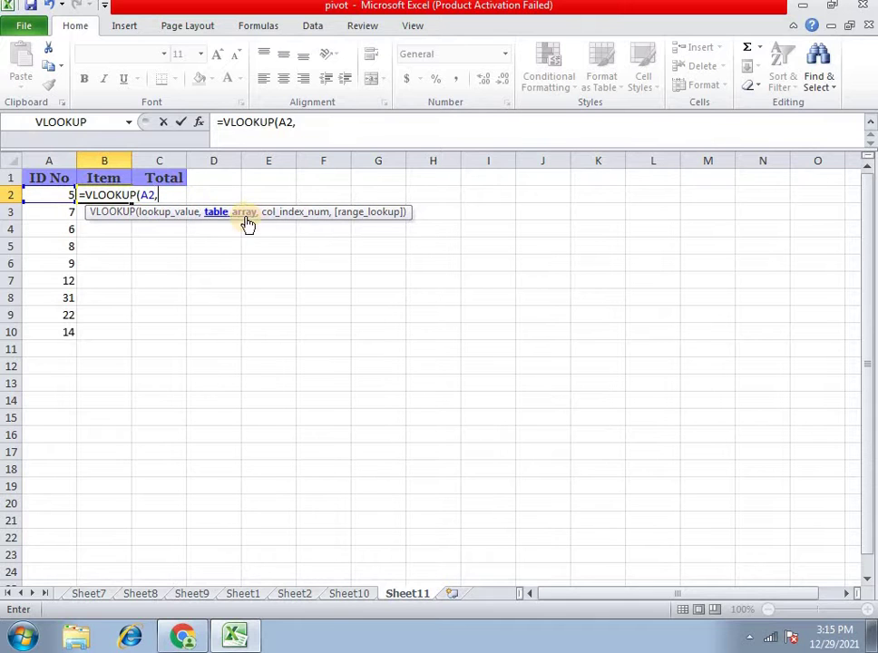
- Set the lookup table to Sheet10!$A$1:$G$45 with column 4, returning Pencil for ID 5
left_click(348, 594)
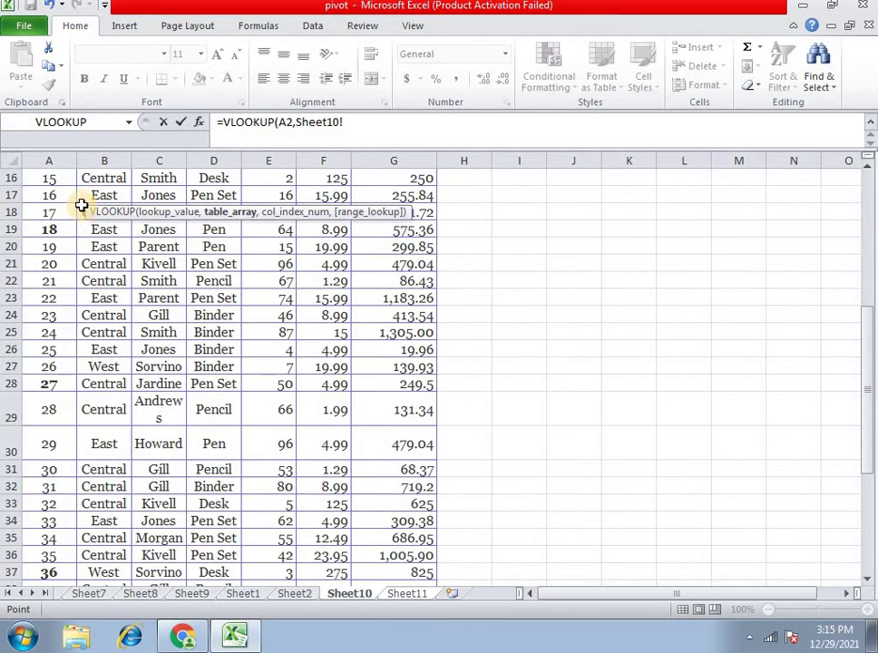
scroll(80, 227, "up", 5)
left_click(58, 186)
left_click_drag(58, 186, 397, 640)
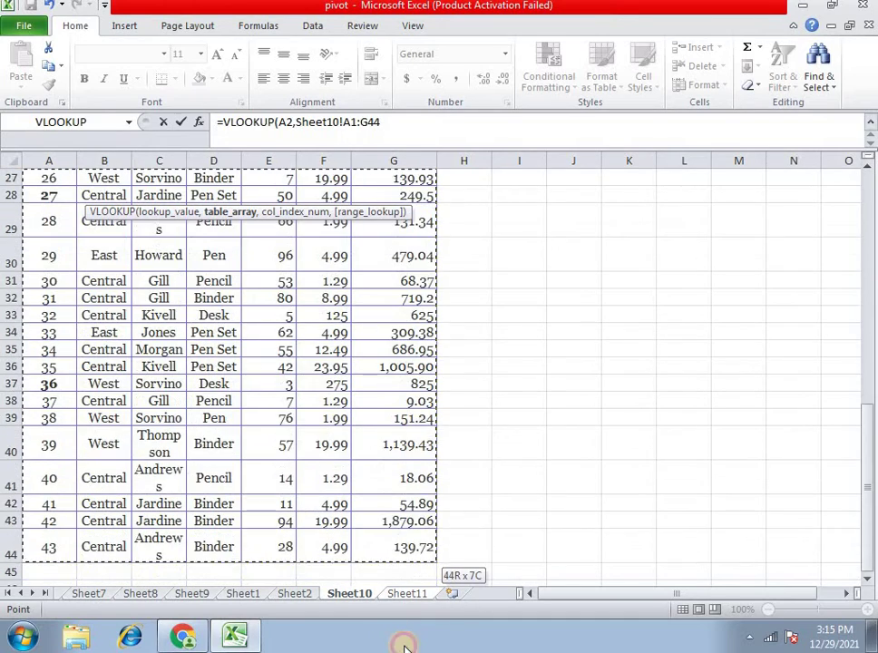
left_click_drag(397, 639, 388, 548)
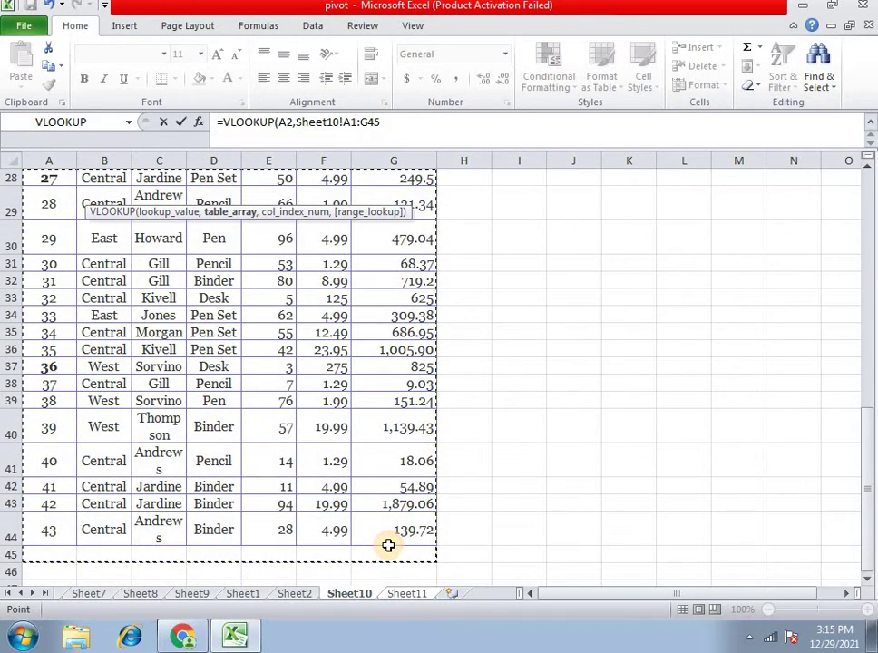
key("F4")
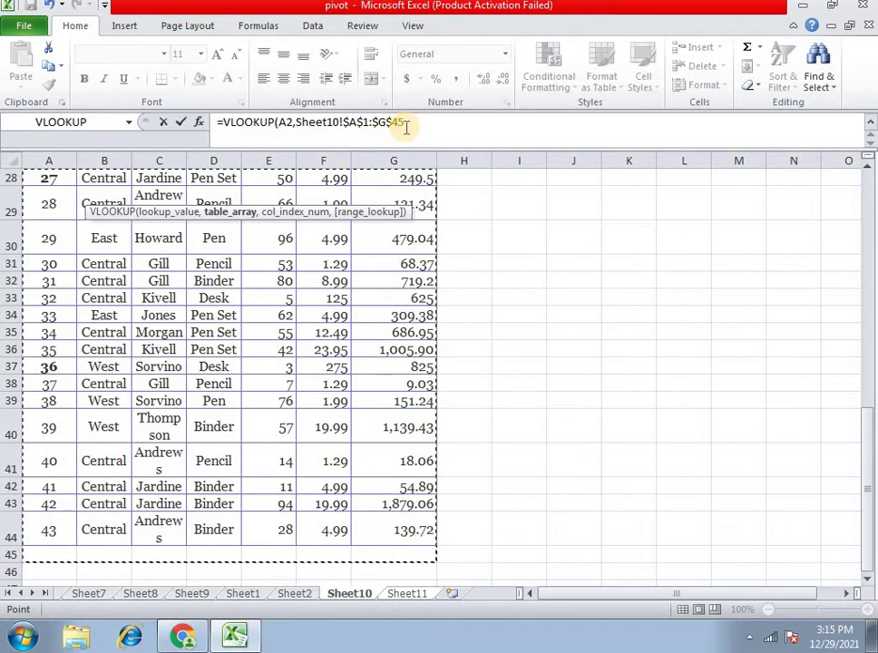
type(",")
scroll(407, 407, "up", 4)
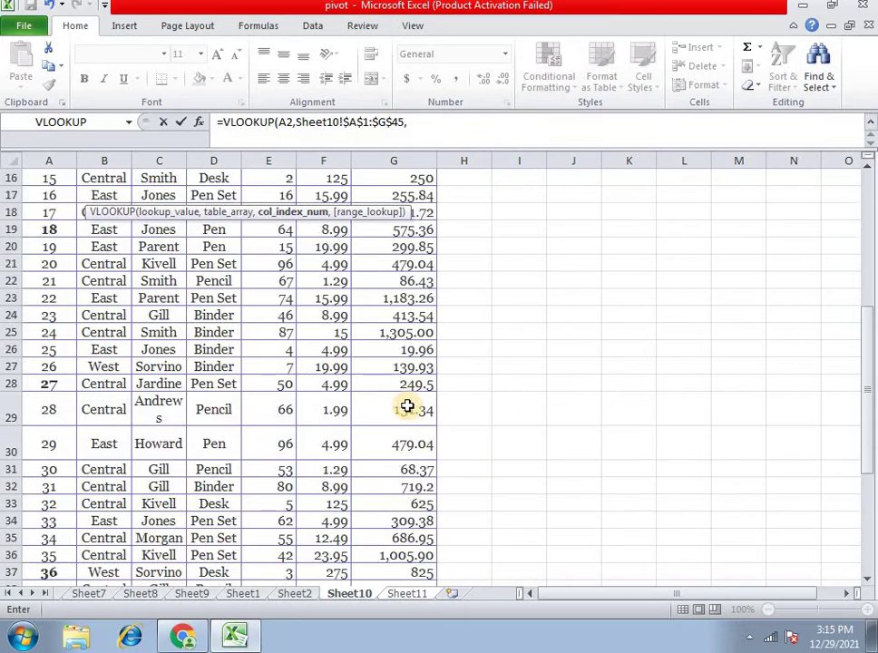
scroll(408, 408, "up", 5)
type("4)")
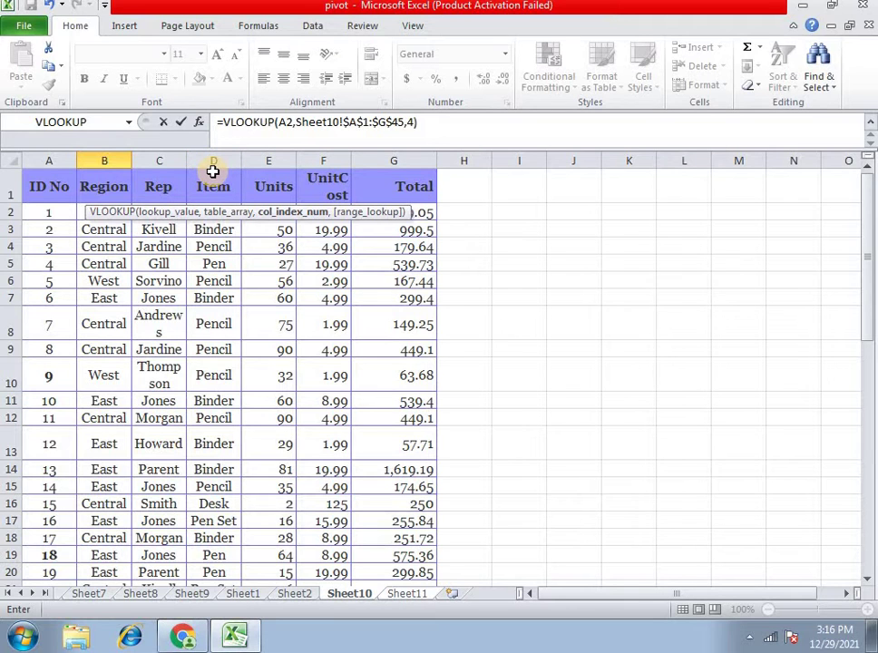
key("Return")
left_click(113, 191)
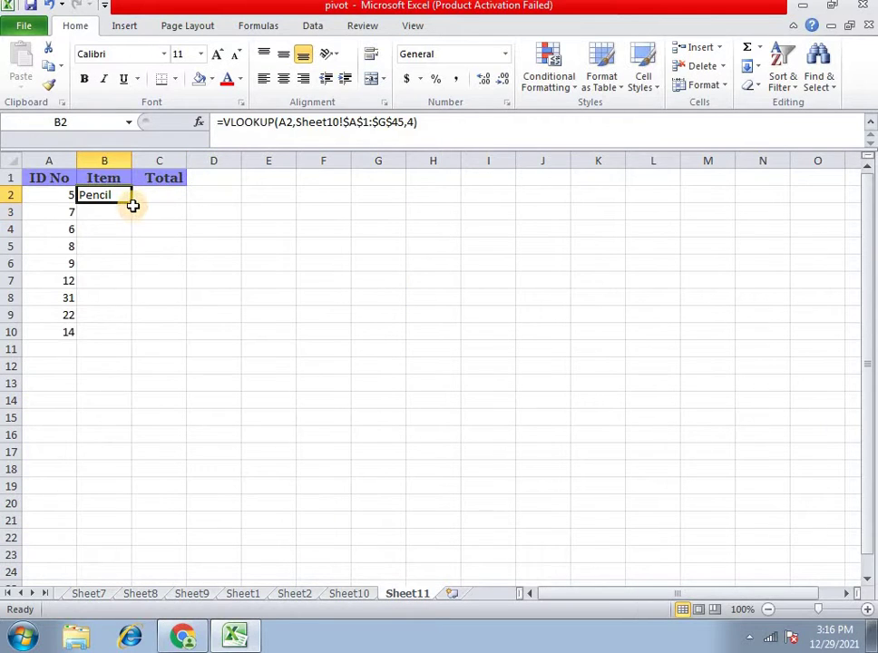
- Fill the Item VLOOKUP down from B2 to B10
left_click_drag(132, 203, 128, 337)
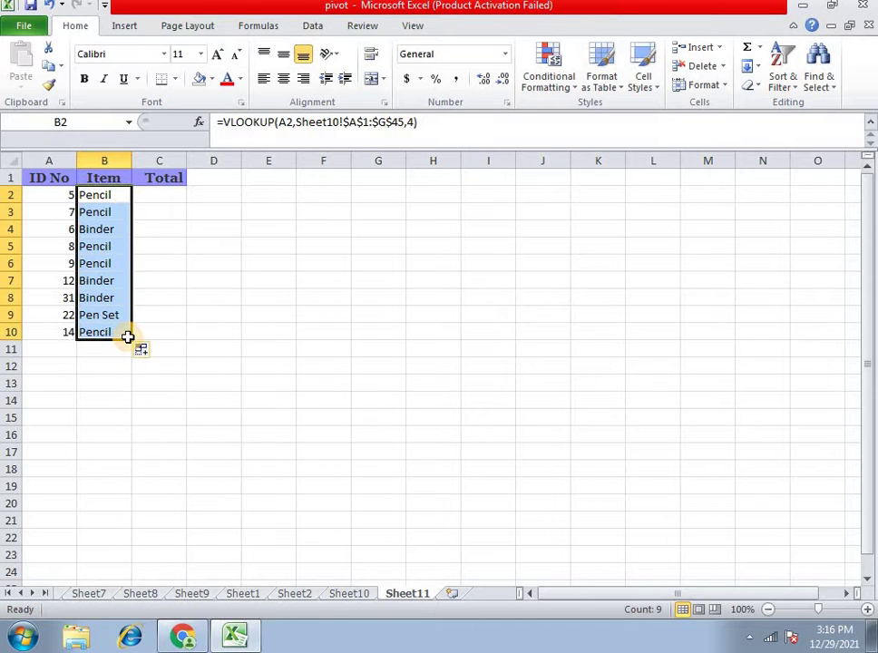
left_click(100, 195)
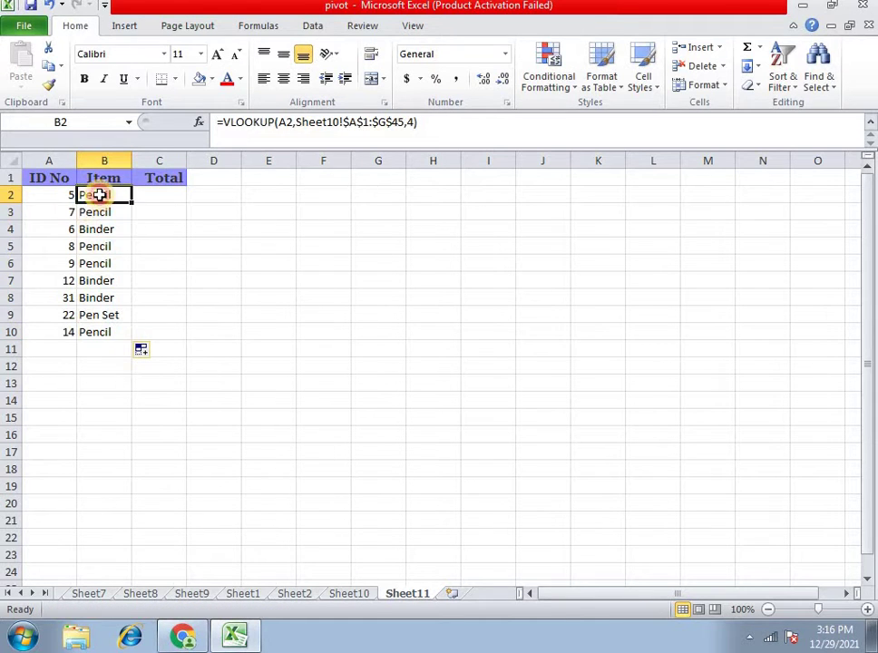
left_click(51, 193)
- Confirm on Sheet10 that ID 5's item is Pencil, then return to Sheet11's A2
left_click(349, 594)
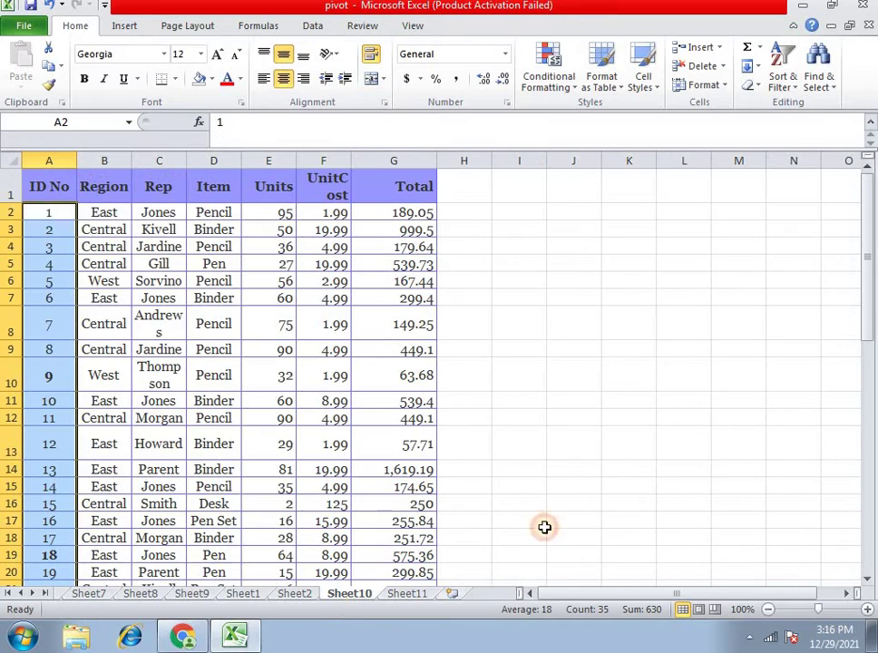
left_click(45, 281)
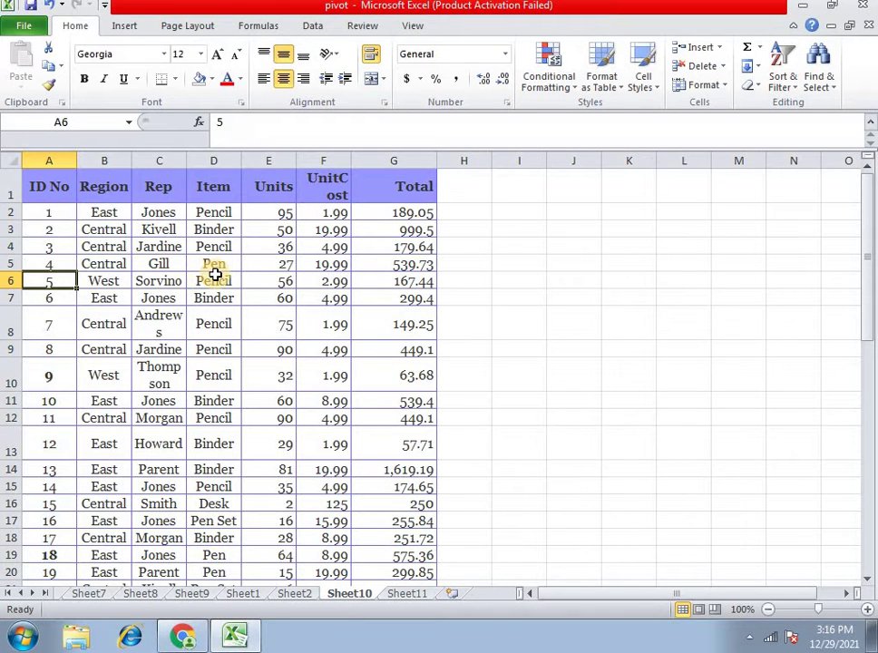
left_click(213, 280)
left_click(405, 594)
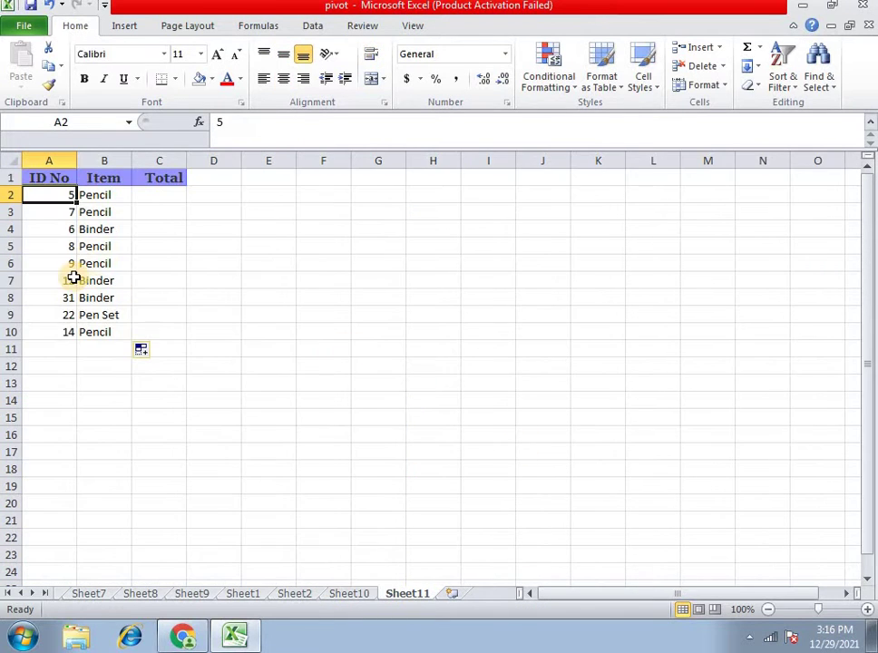
left_click(73, 280)
left_click(109, 283)
left_click(56, 263)
left_click(58, 193)
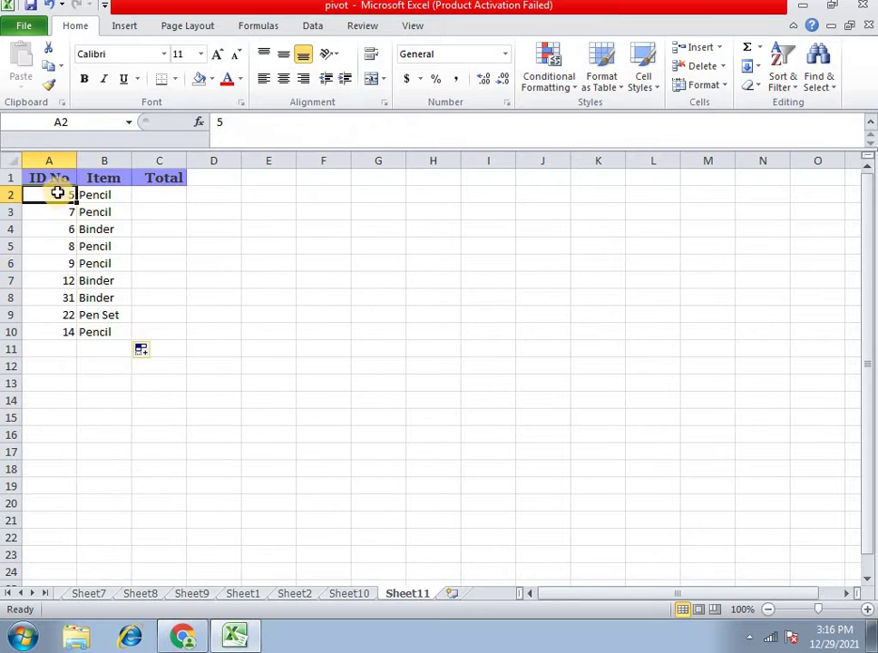
- Test the Item lookup by entering ID 4 in A3 and IDs 7, 5 and 6 in A2
type("7")
key("Return")
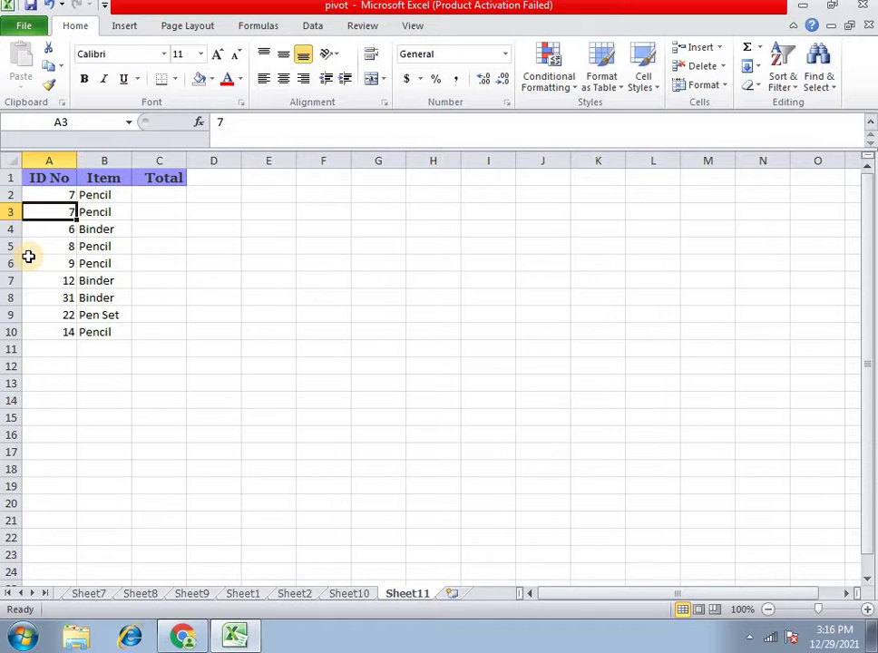
type("4")
key("Return")
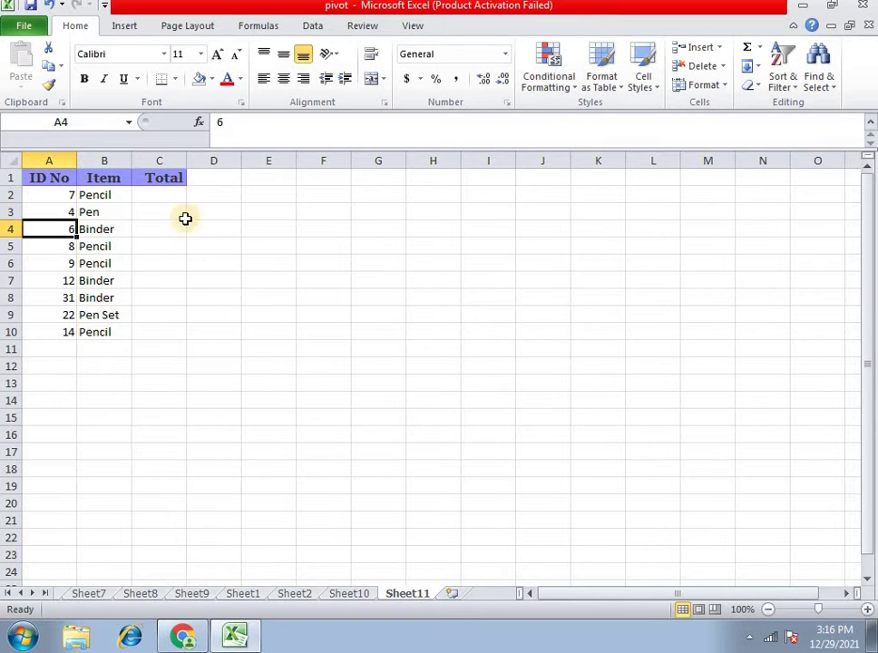
left_click(66, 196)
type("5")
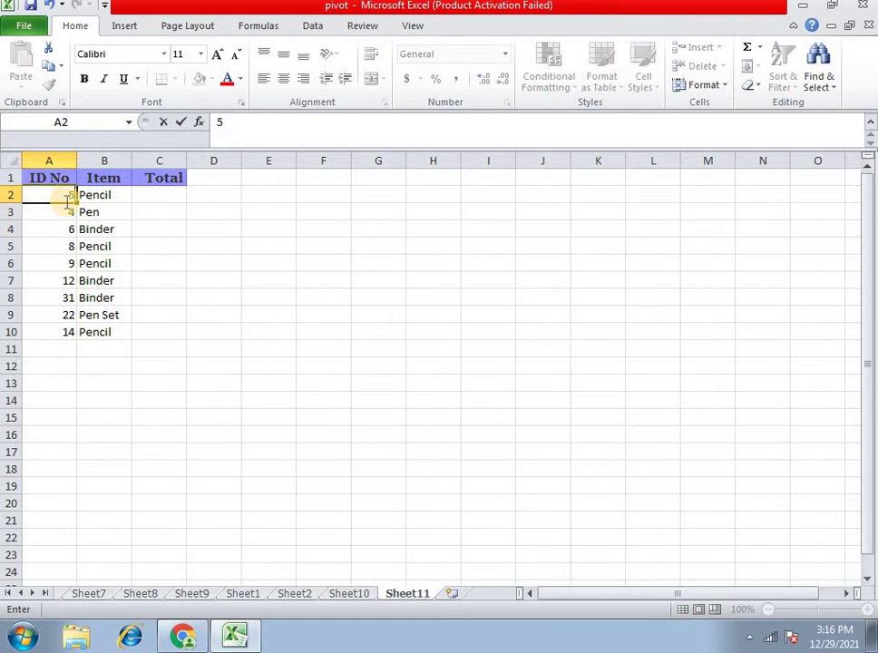
key("Return")
left_click(69, 193)
type("6")
key("Return")
- Change A2 to ID 8 and check that its Item returns Pencil
left_click(90, 208)
left_click(73, 197)
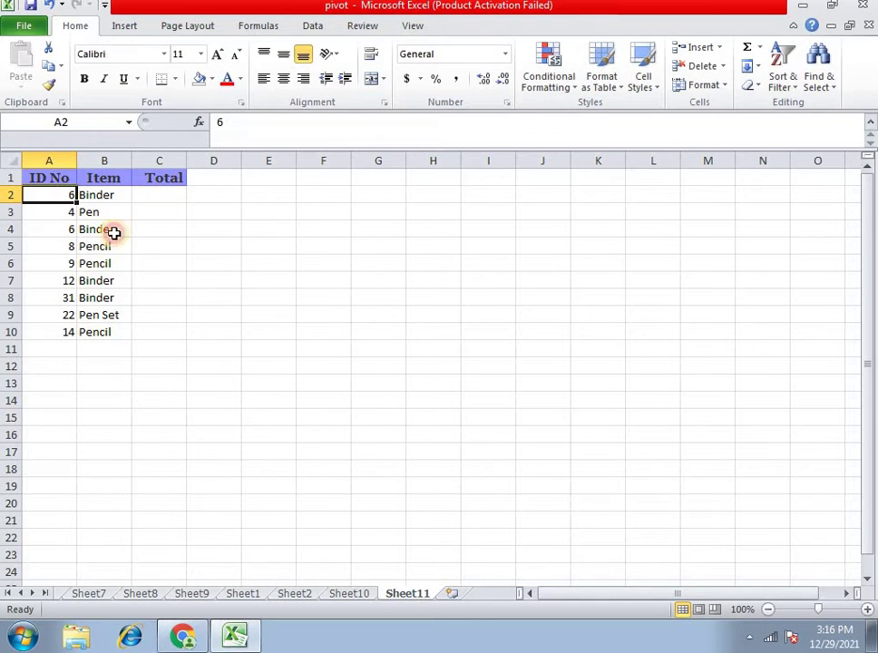
type("8")
key("Return")
left_click(103, 194)
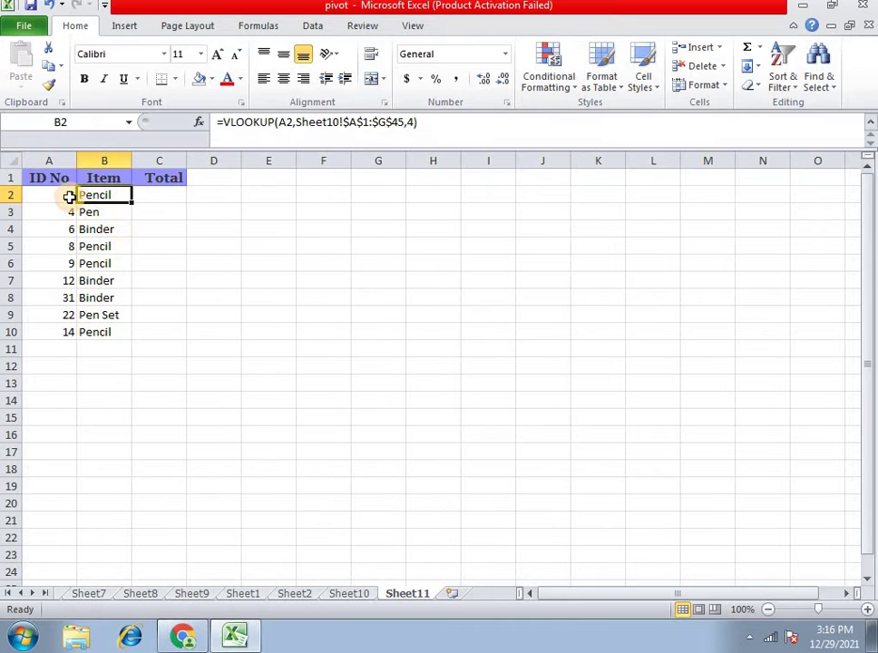
left_click(69, 196)
left_click(145, 195)
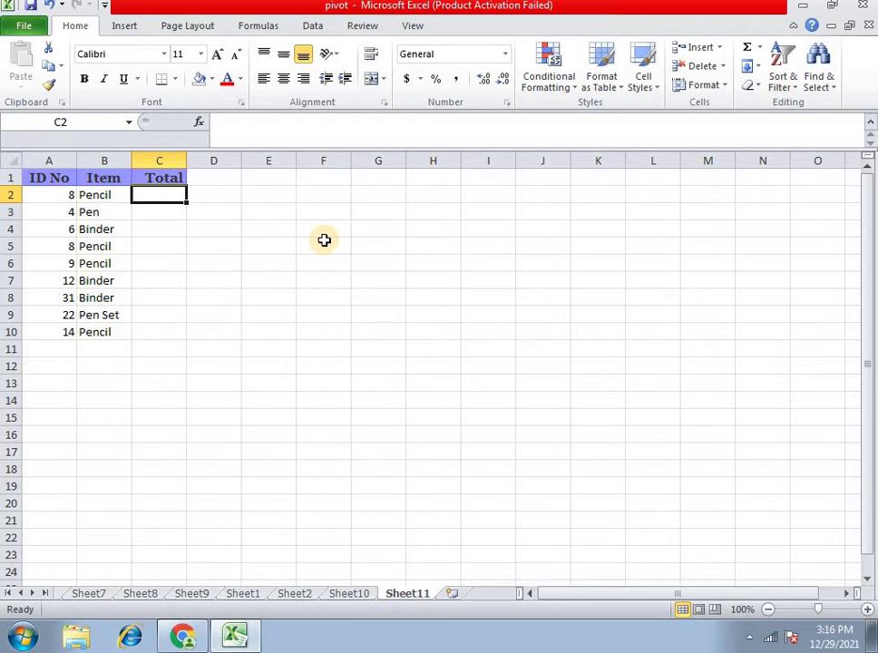
- Enter =VLOOKUP(A2,Sheet10!$A$1:$G$44,7) in C2, returning a Total of 449.1
type("=VLOOKUP(")
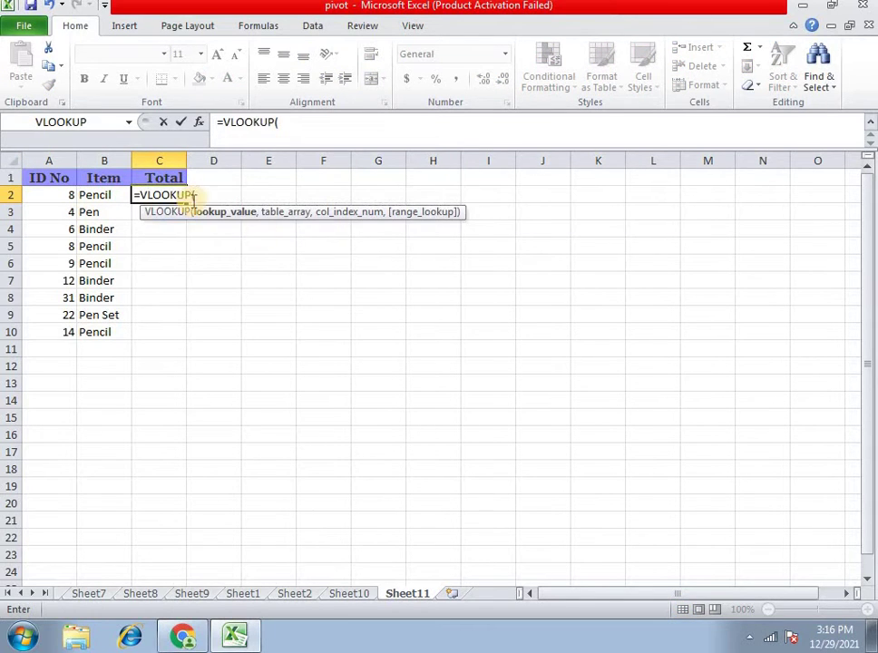
left_click(68, 199)
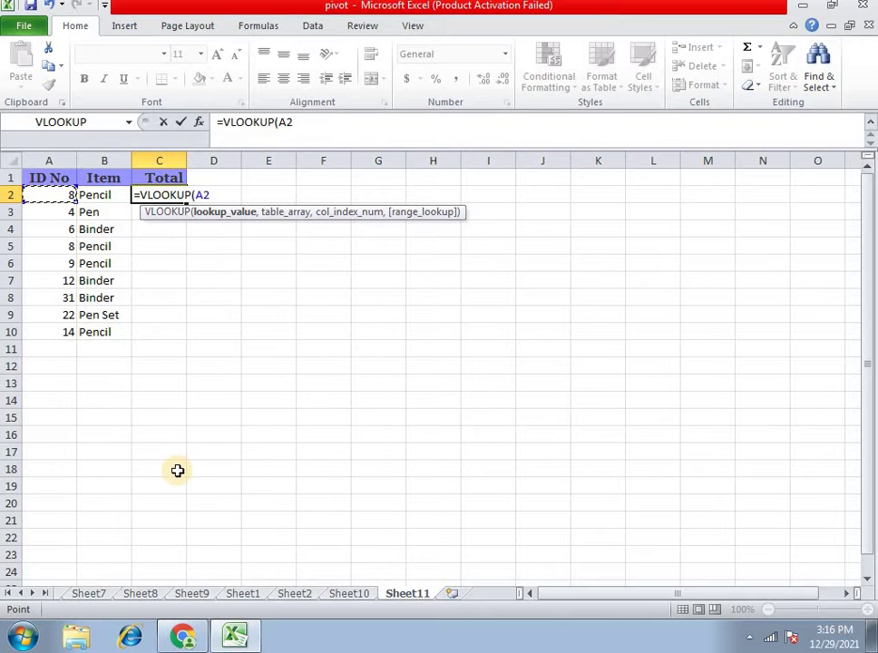
type(",")
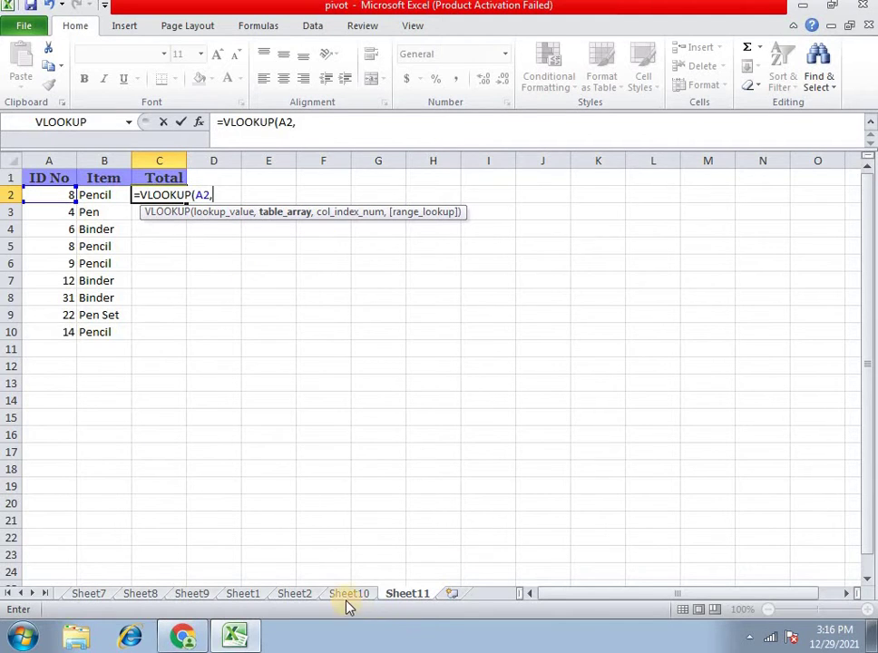
left_click(347, 595)
mouse_move(63, 187)
left_mouse_down()
mouse_move(403, 274)
mouse_move(433, 617)
mouse_move(408, 547)
left_mouse_up()
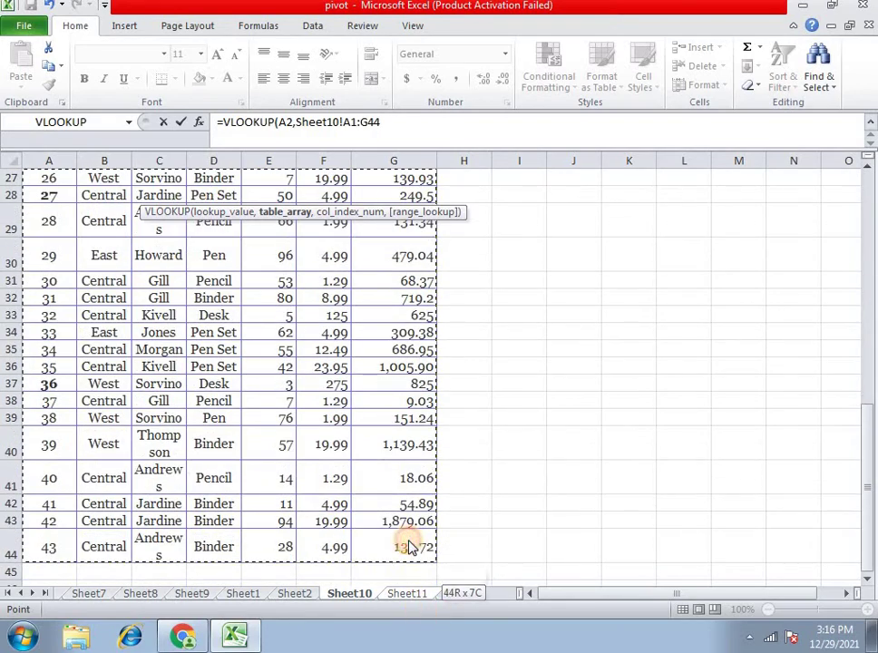
key("F4")
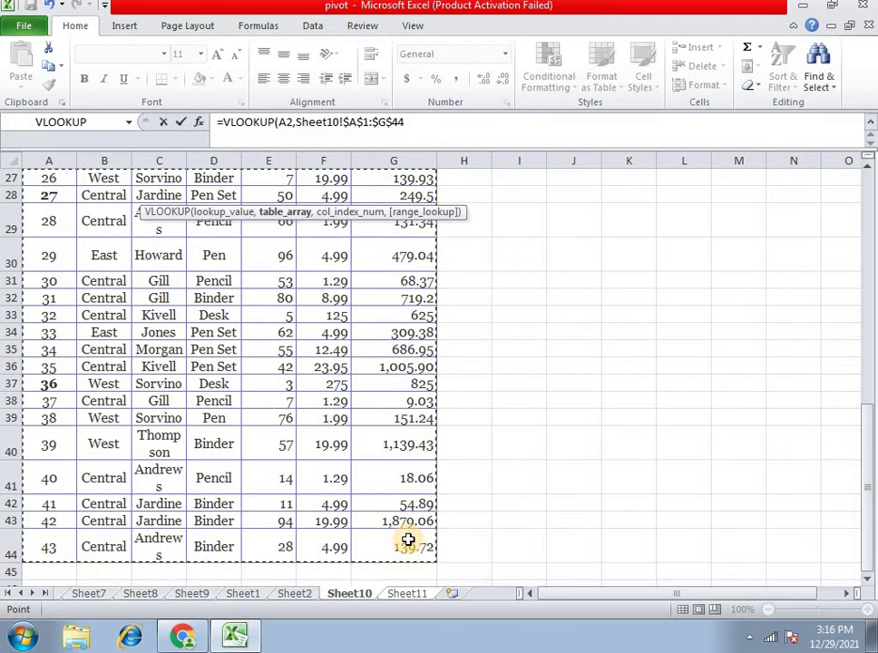
type(",")
scroll(290, 175, "up", 6)
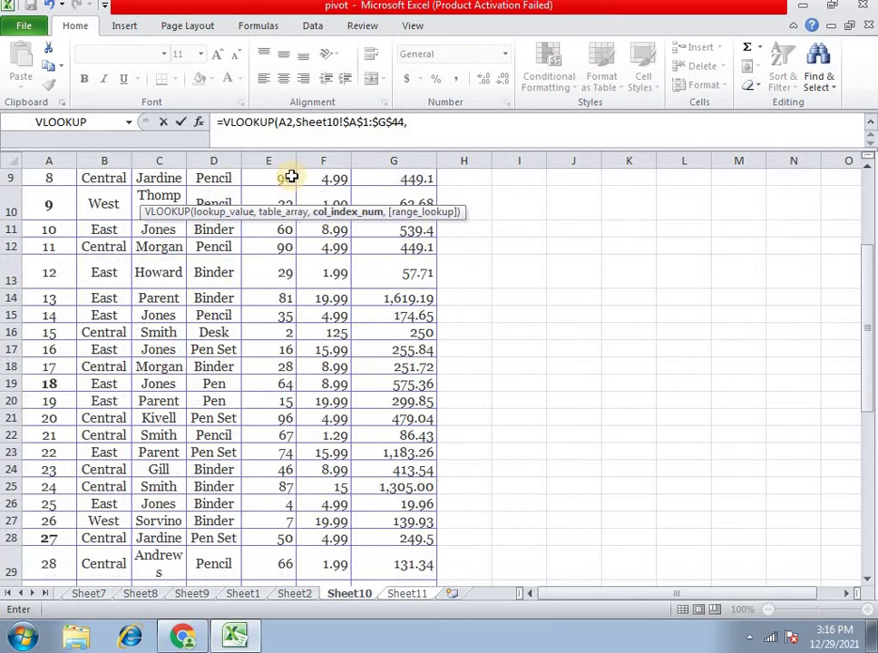
scroll(281, 301, "up", 3)
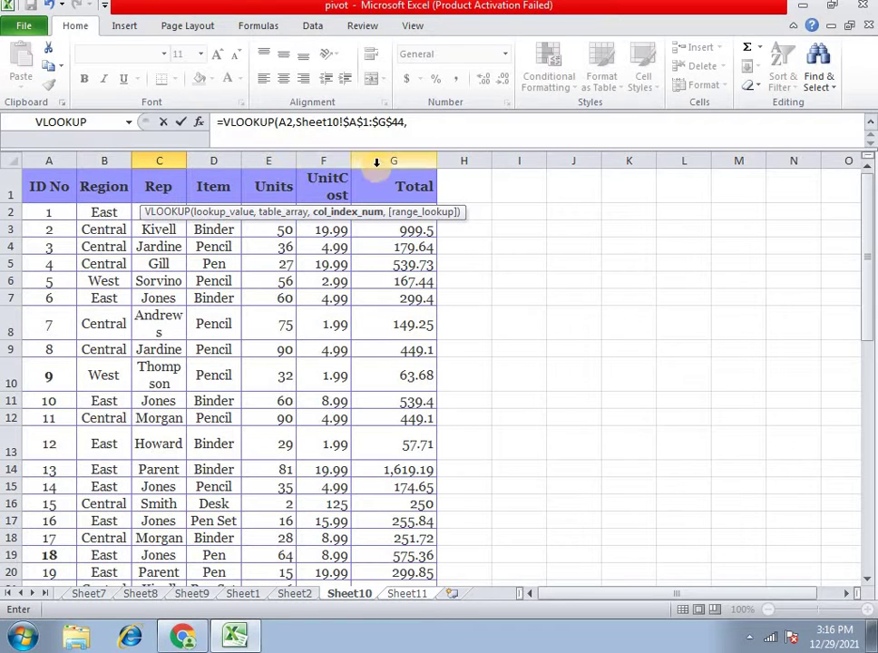
type("7")
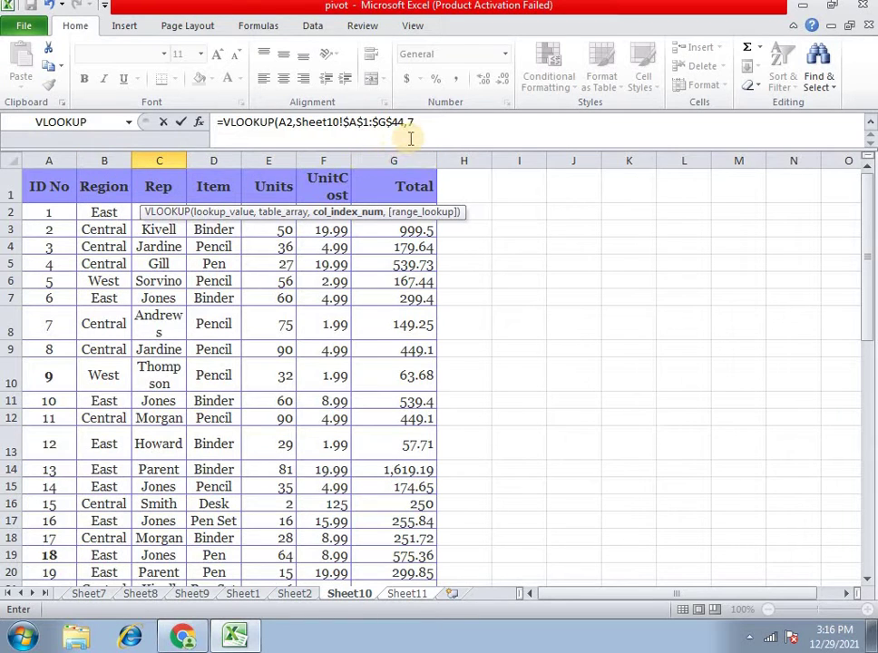
key("Return")
- Fill the Total formula down to C10 and change A2's ID to 14
left_click(181, 196)
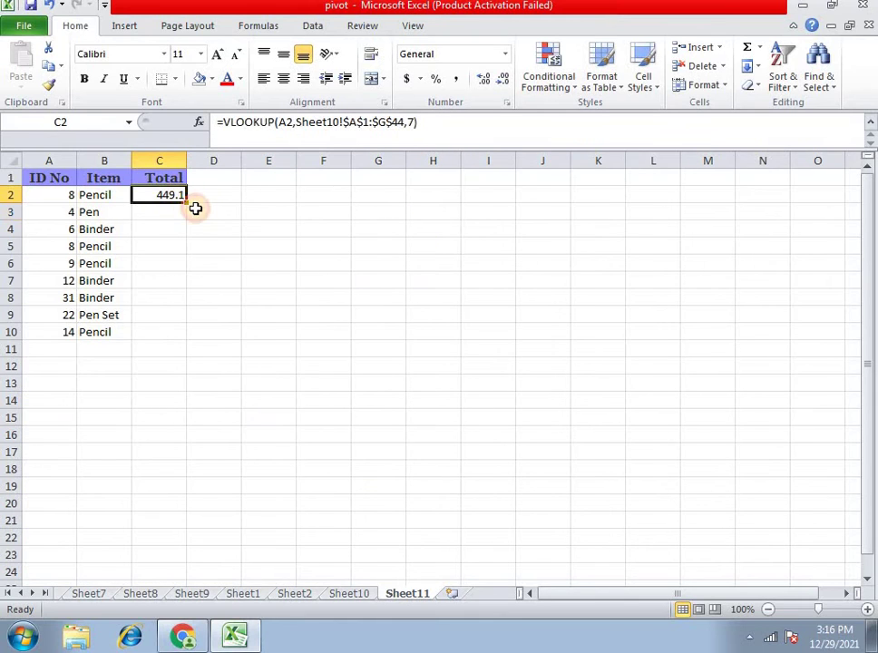
left_click_drag(188, 202, 172, 333)
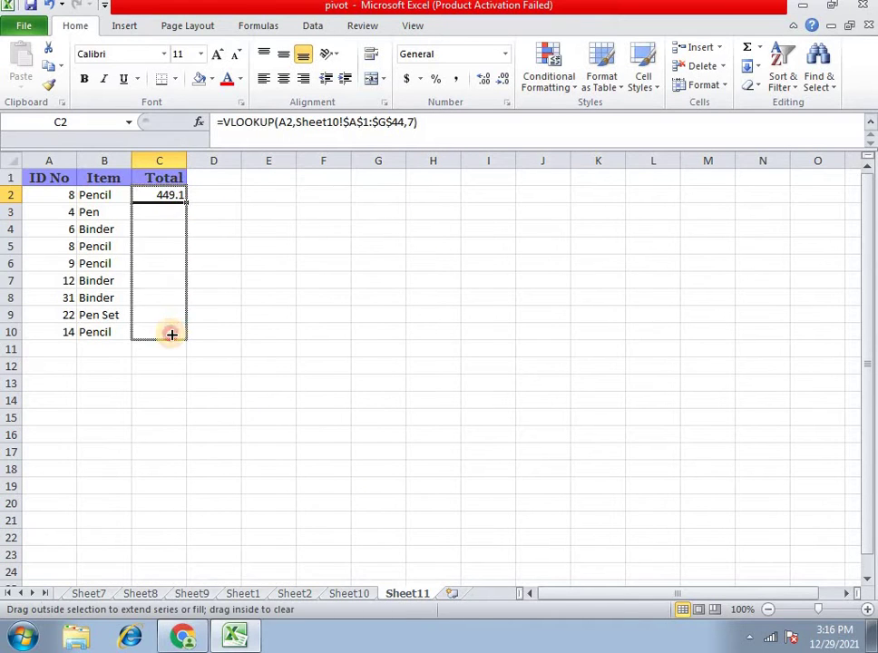
left_click(47, 196)
type("14")
key("Return")
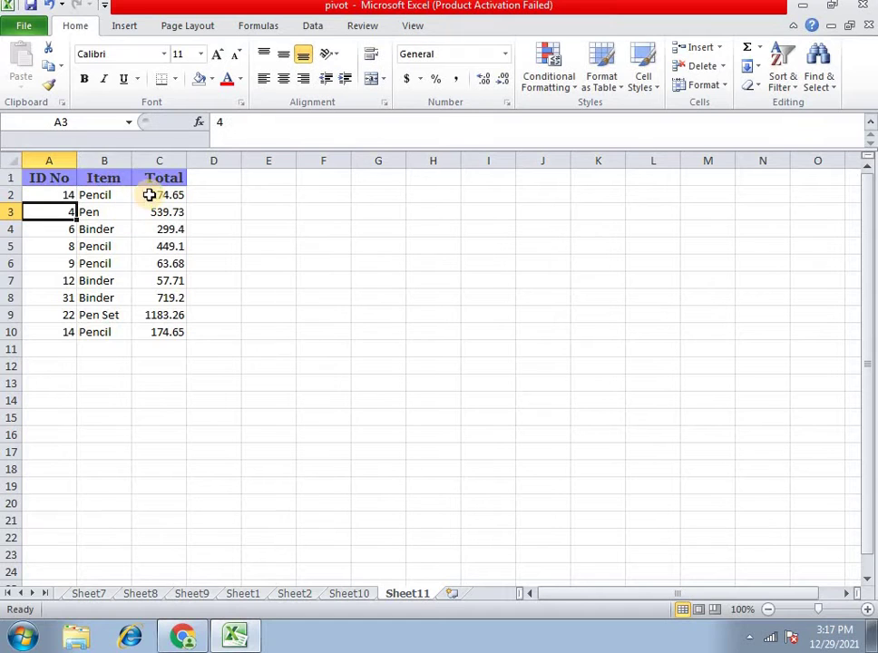
left_click(151, 194)
- Select the Item and Total results in B2:C10 and clear them
key("Left")
left_click_drag(52, 196, 150, 333)
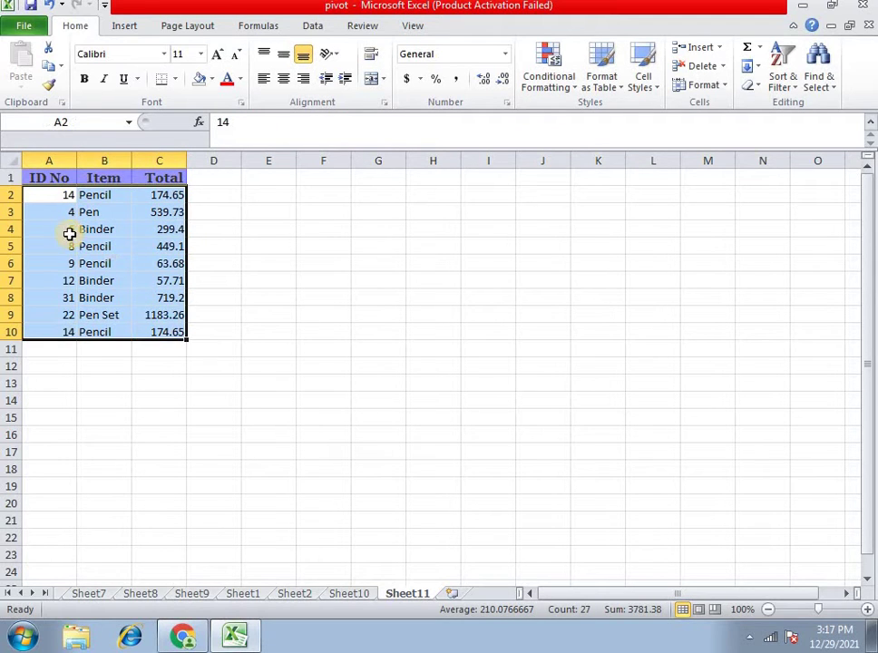
scroll(71, 236, "up", 3)
left_click(149, 231)
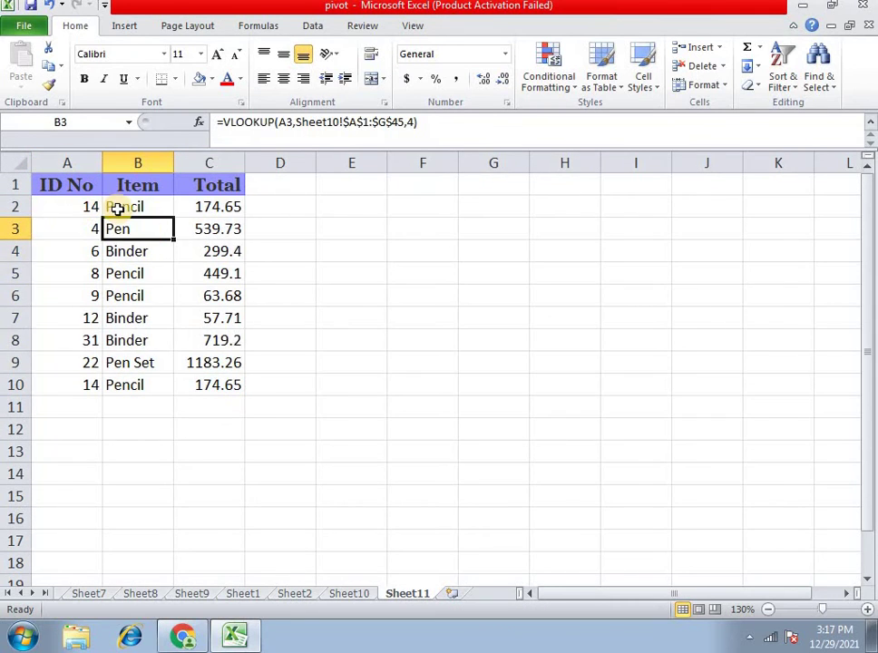
mouse_move(118, 206)
left_mouse_down()
mouse_move(201, 354)
mouse_move(208, 387)
left_mouse_up()
- Clear the old results and start a VLOOKUP in B2 using A2 as the lookup value
key("Delete")
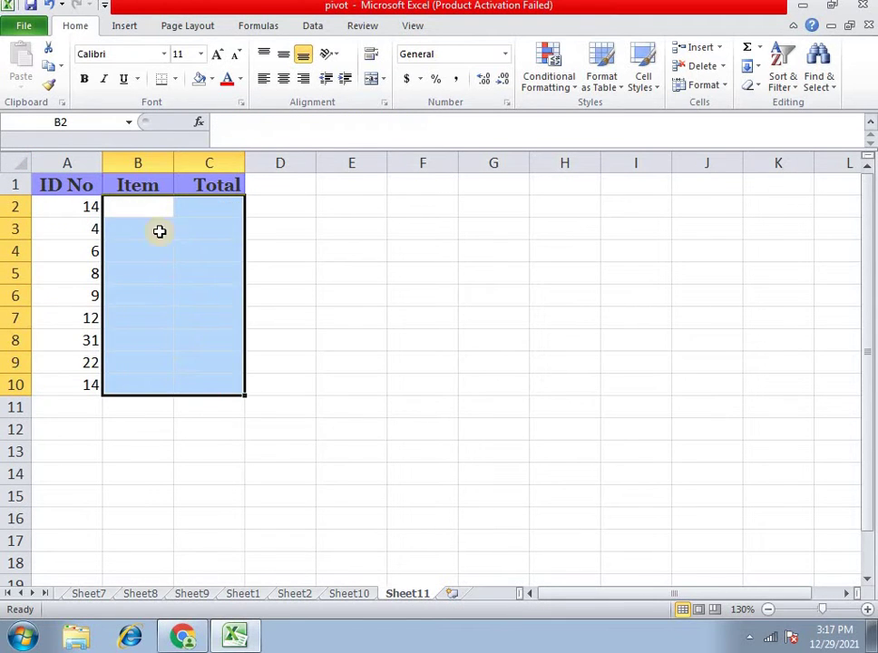
left_click(137, 207)
left_click(254, 26)
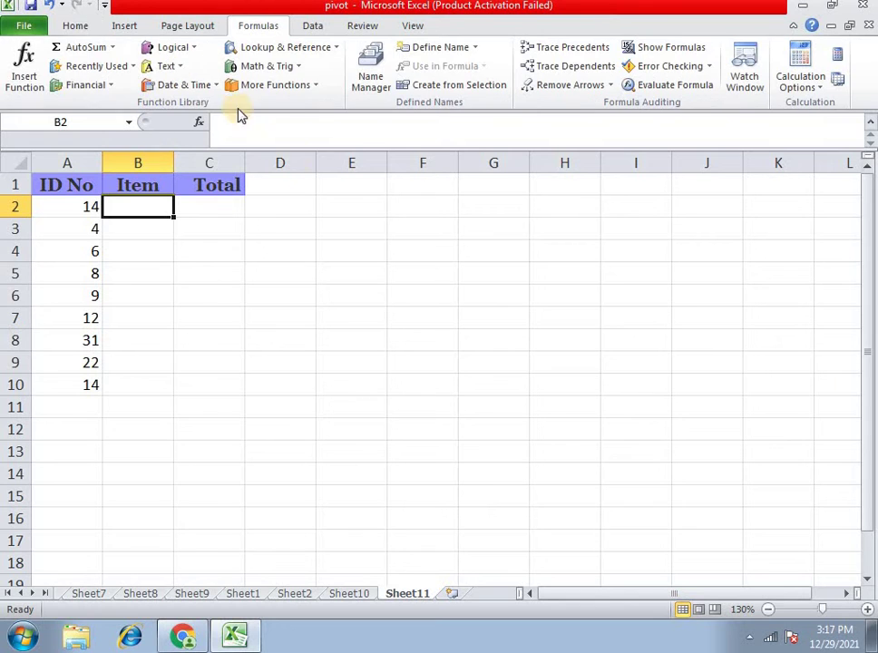
left_click(290, 50)
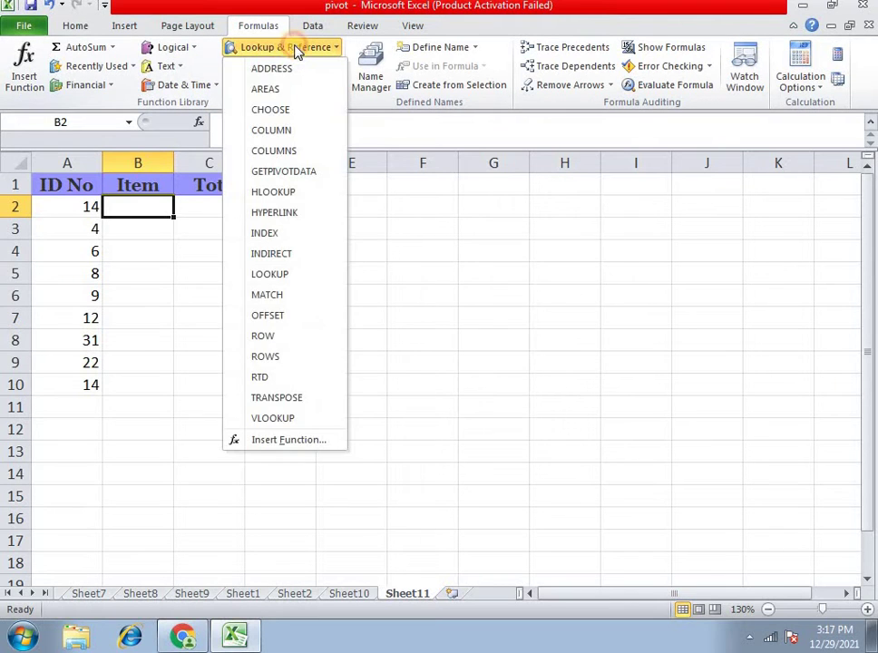
left_click(280, 417)
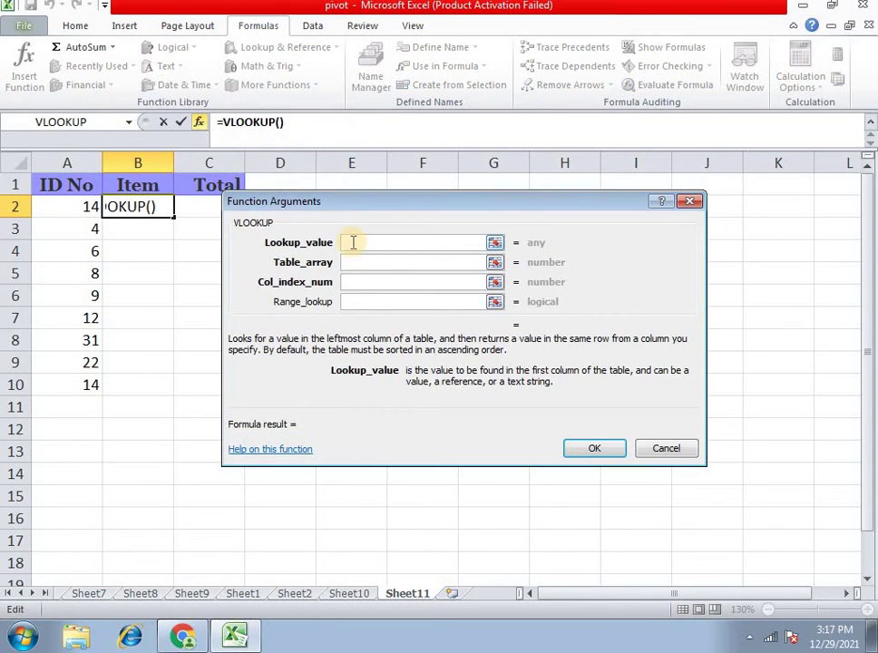
left_click(70, 208)
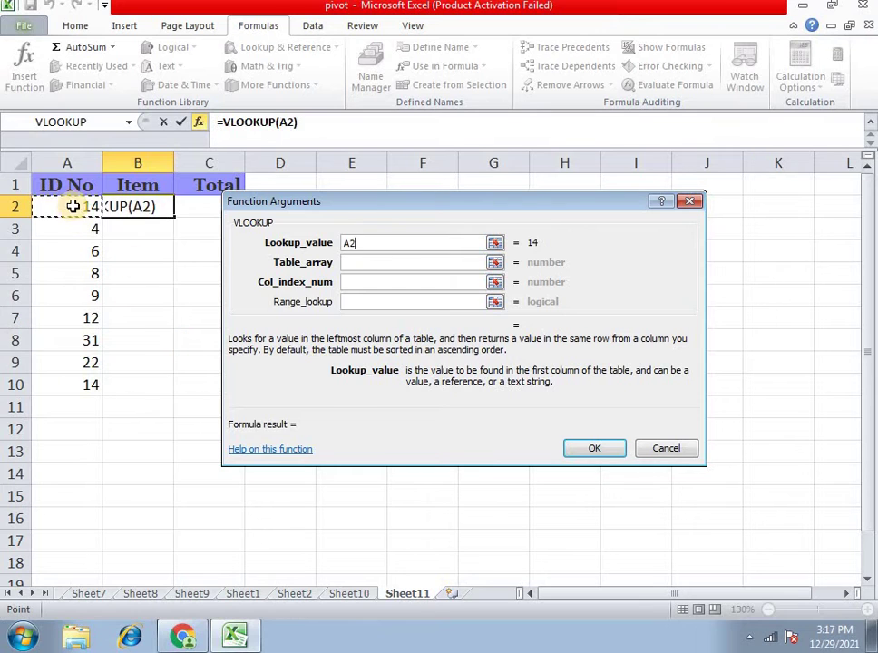
left_click(350, 262)
- Set the table to Sheet10!$A$1:$G$44 and column 4, then fill down to B10
left_click(349, 593)
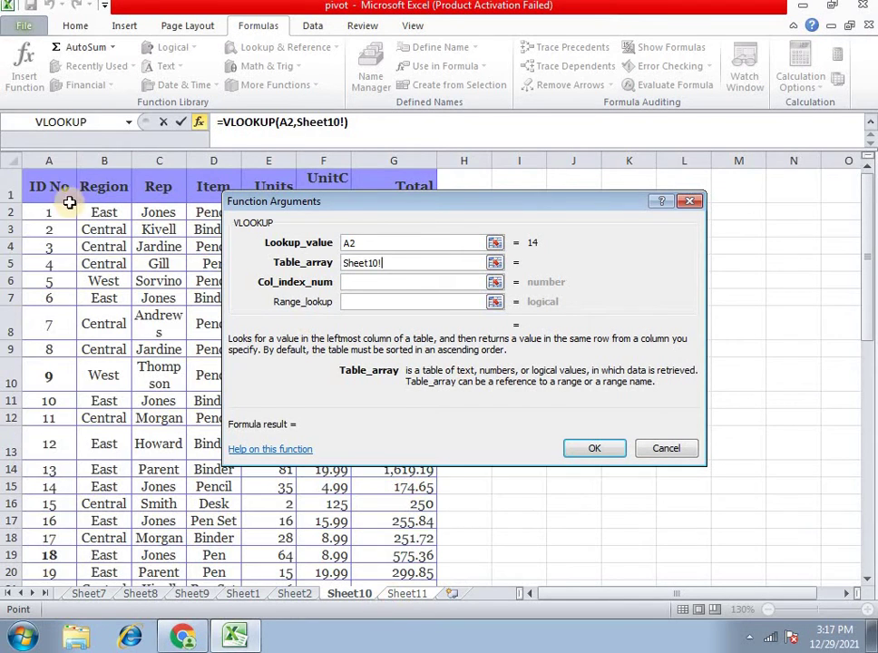
mouse_move(71, 202)
left_mouse_down()
mouse_move(431, 614)
mouse_move(428, 595)
left_mouse_up()
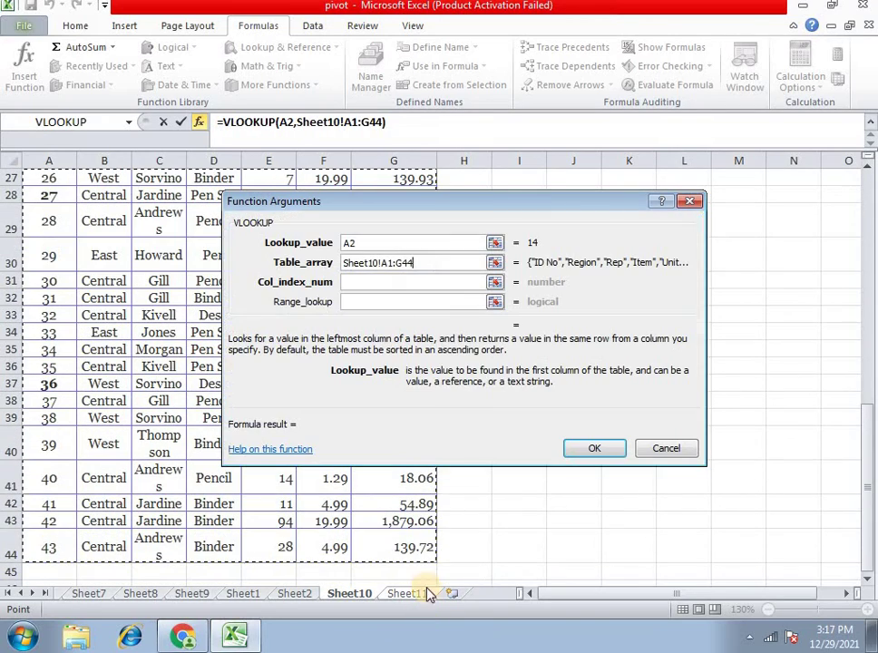
key("F4")
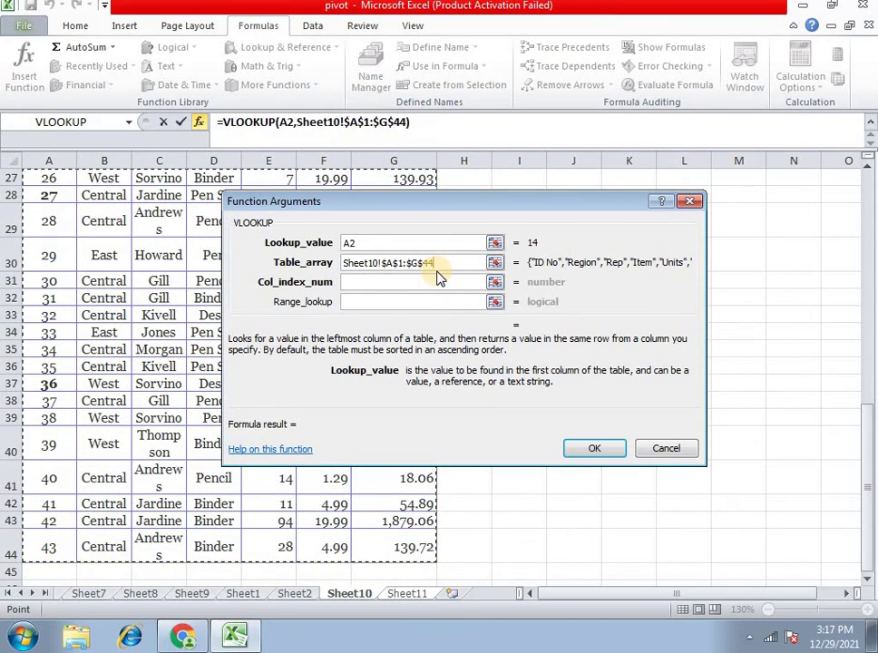
left_click(387, 285)
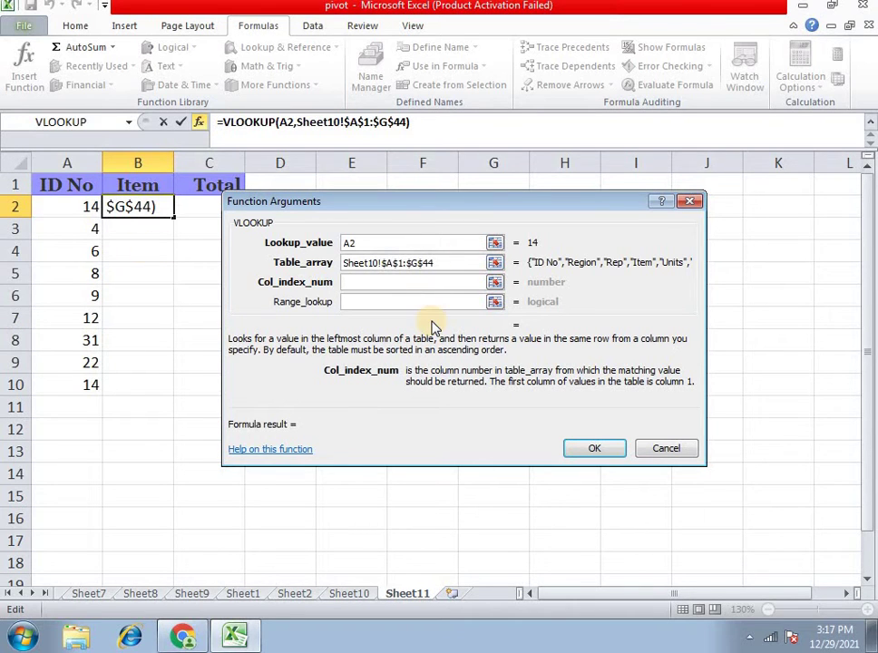
type("4")
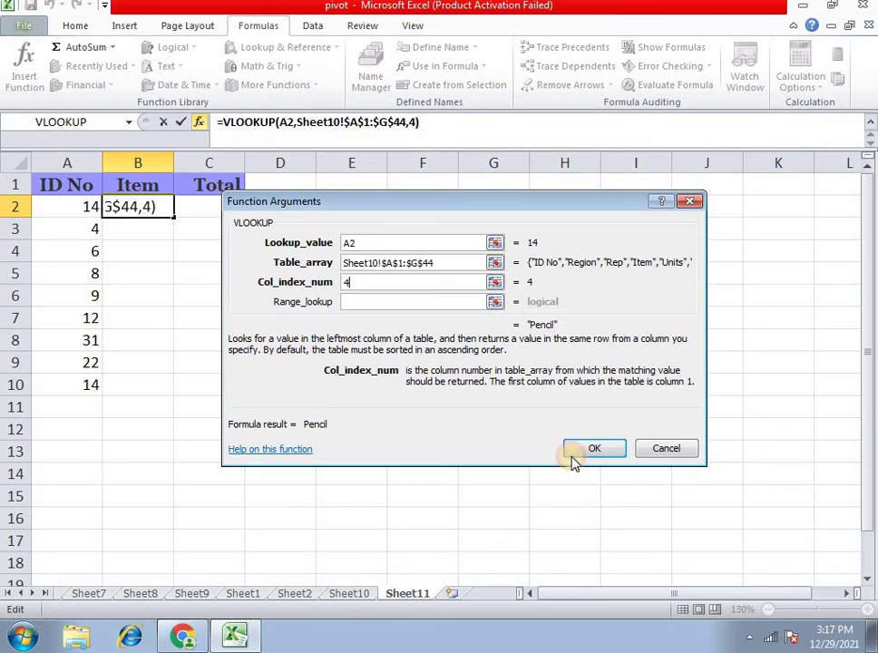
left_click(592, 450)
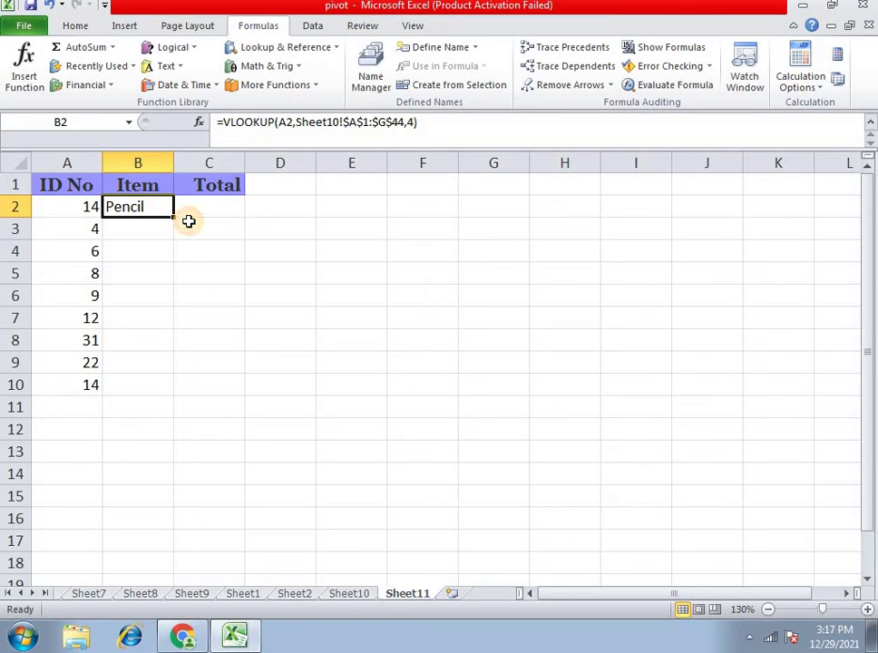
left_click_drag(172, 217, 183, 406)
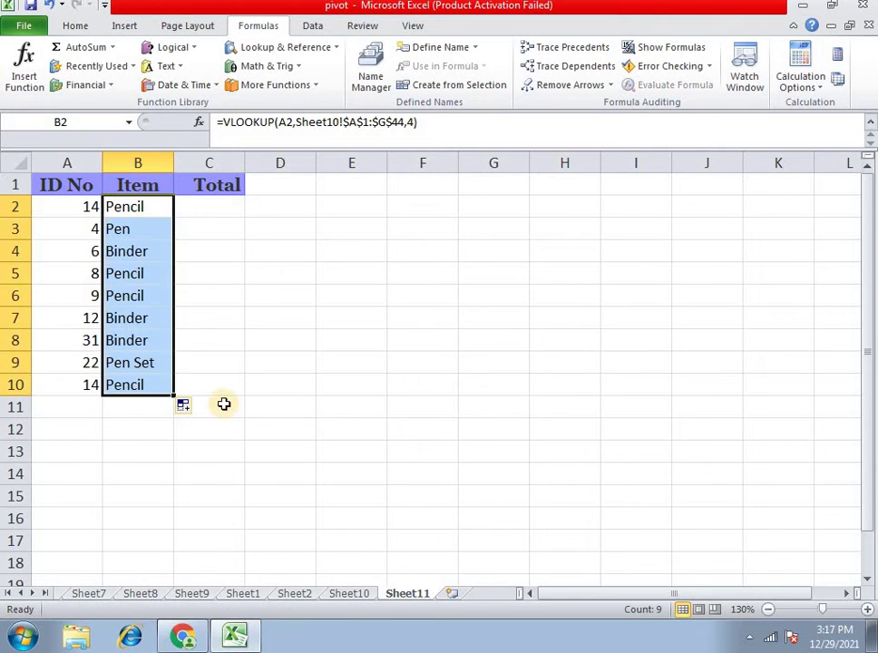
left_click(228, 205)
- Start a VLOOKUP in C2 with lookup value A2 and table Sheet10!A1:G44
type("=")
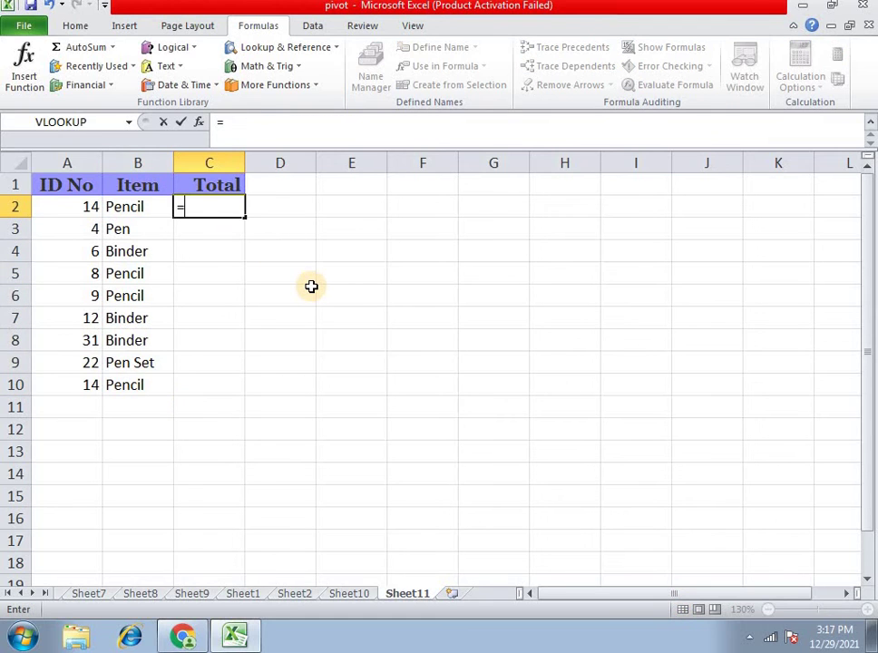
key("BackSpace")
left_click(281, 49)
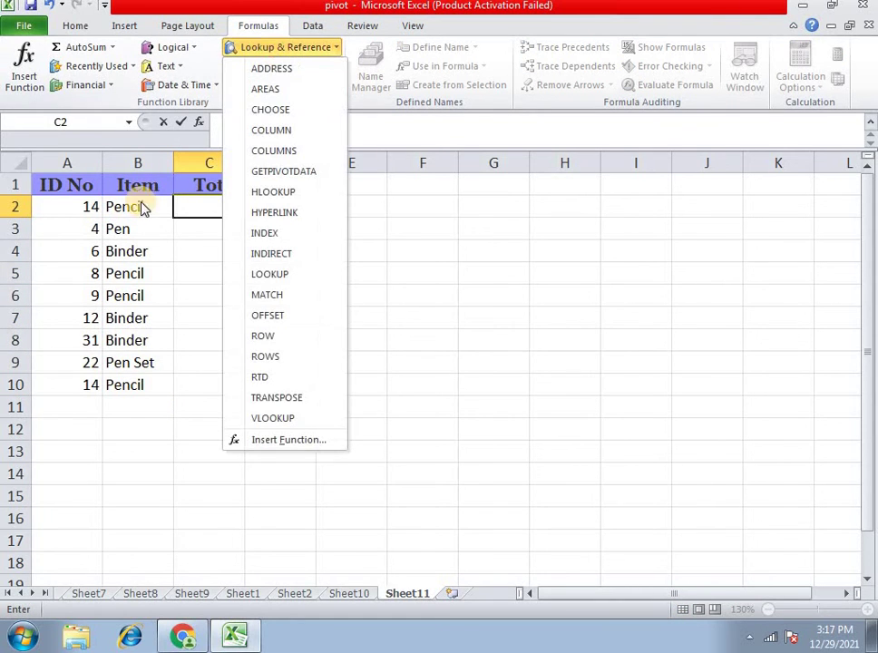
left_click(264, 419)
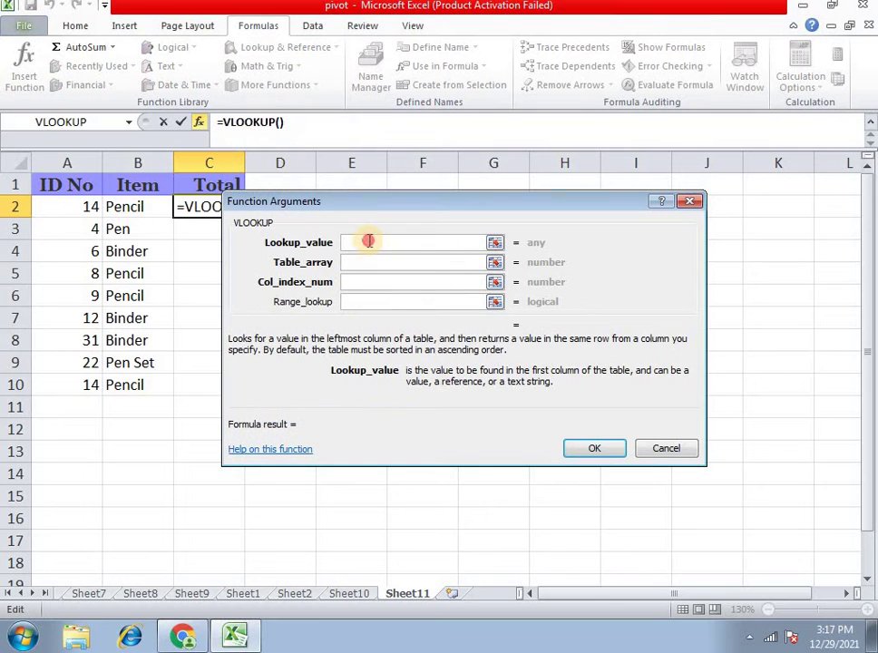
left_click(82, 208)
left_click(363, 262)
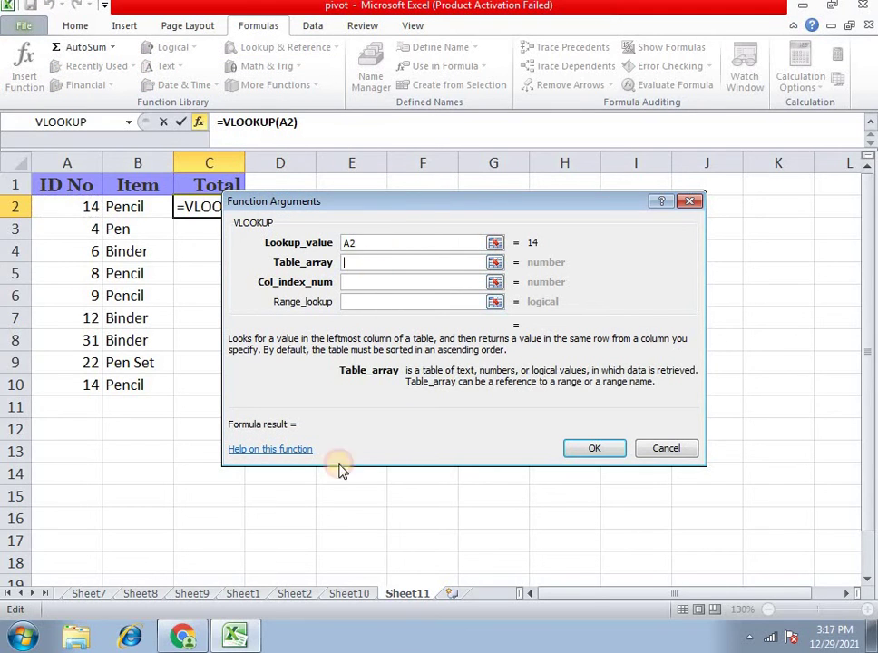
left_click(348, 594)
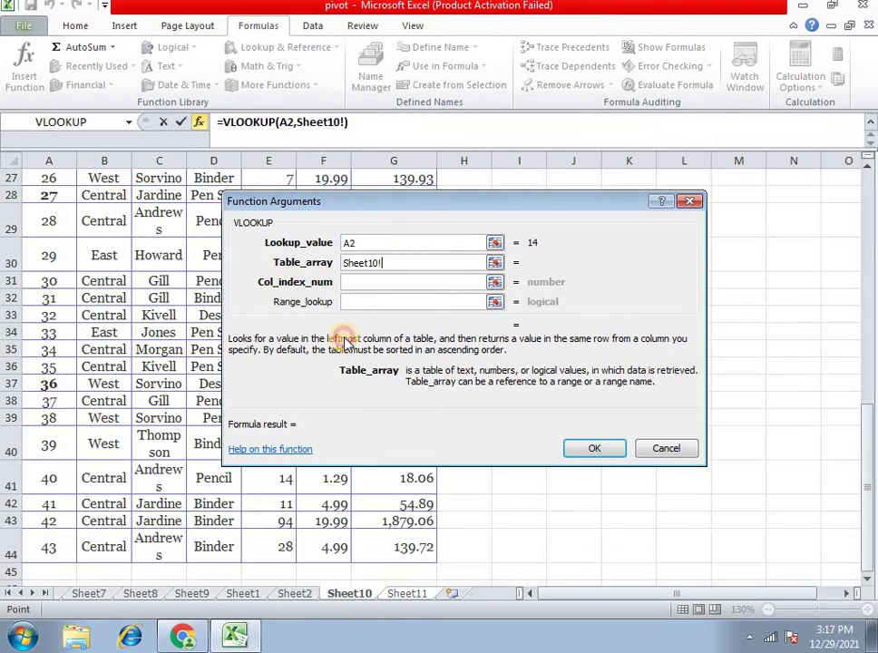
scroll(71, 217, "up", 4)
mouse_move(58, 188)
left_mouse_down()
mouse_move(390, 635)
mouse_move(388, 628)
left_mouse_up()
- Use column 7 so C2 shows 174.65, then fill the formula down to C10
left_click(361, 287)
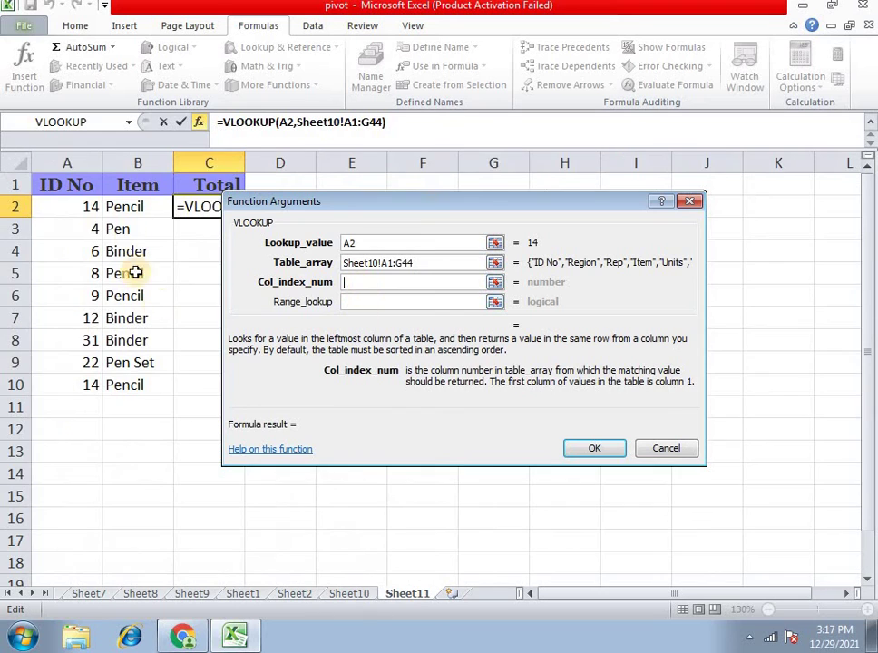
left_click(349, 594)
scroll(84, 223, "up", 8)
scroll(67, 186, "up", 1)
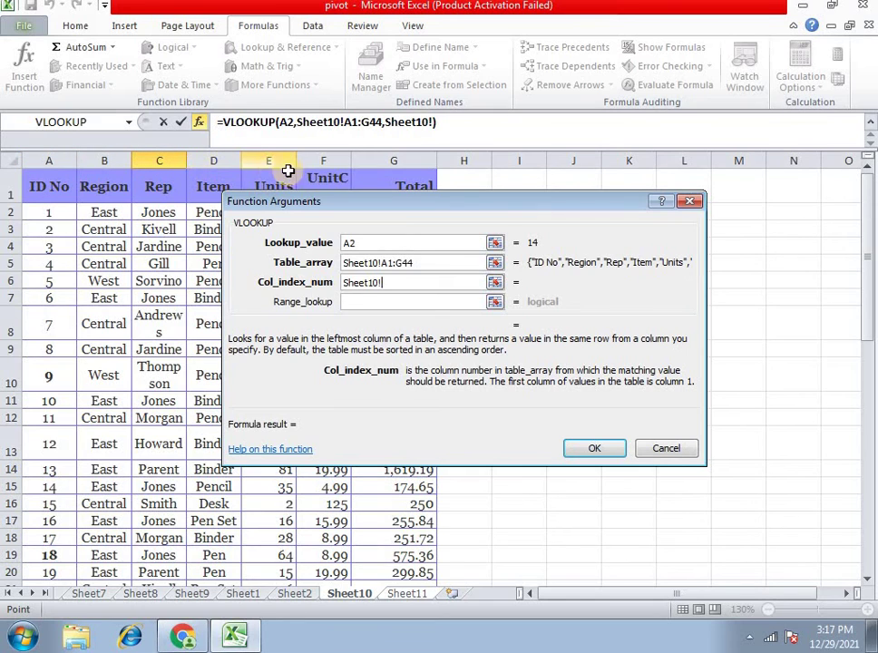
left_click(385, 283)
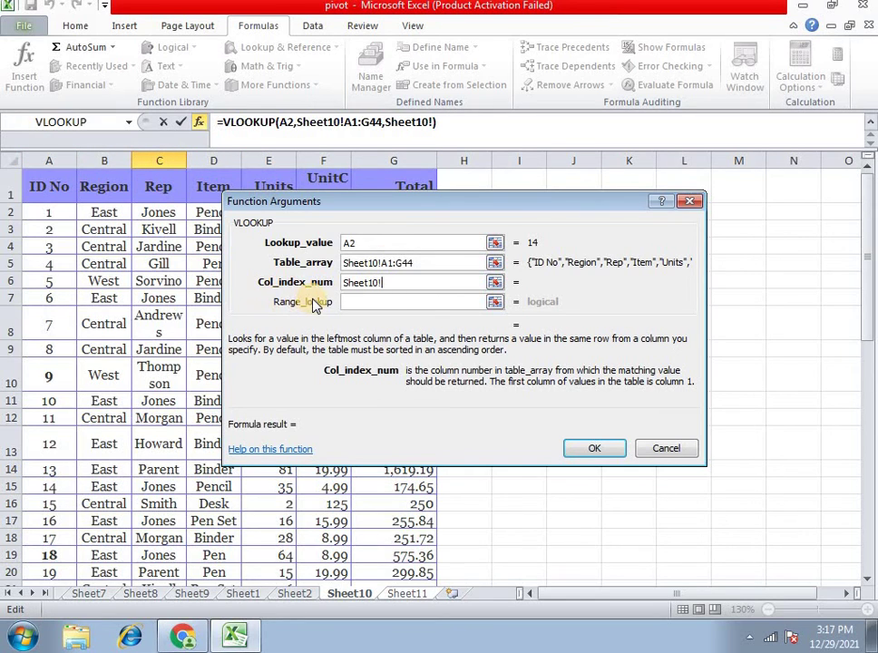
type("7")
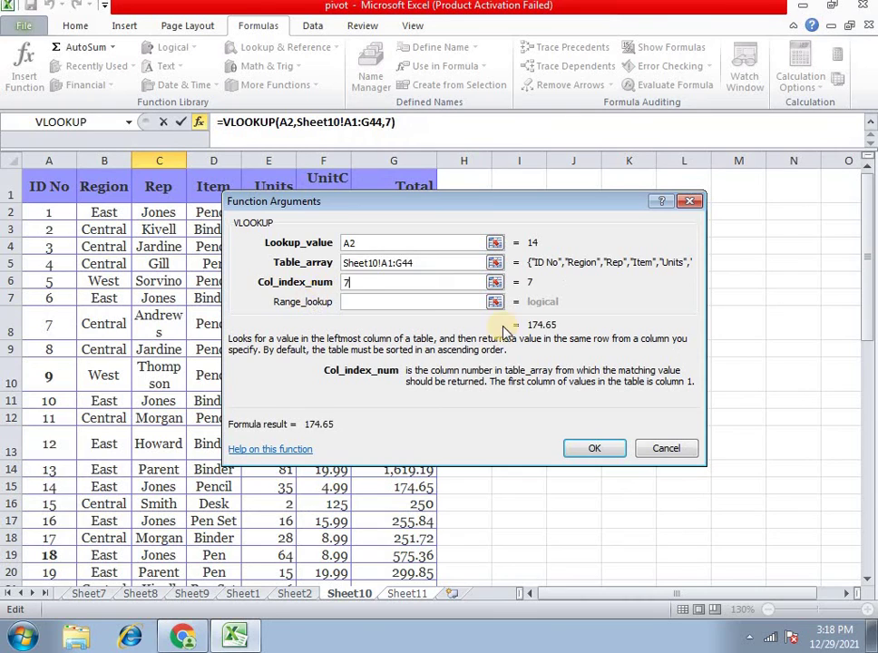
left_click(590, 448)
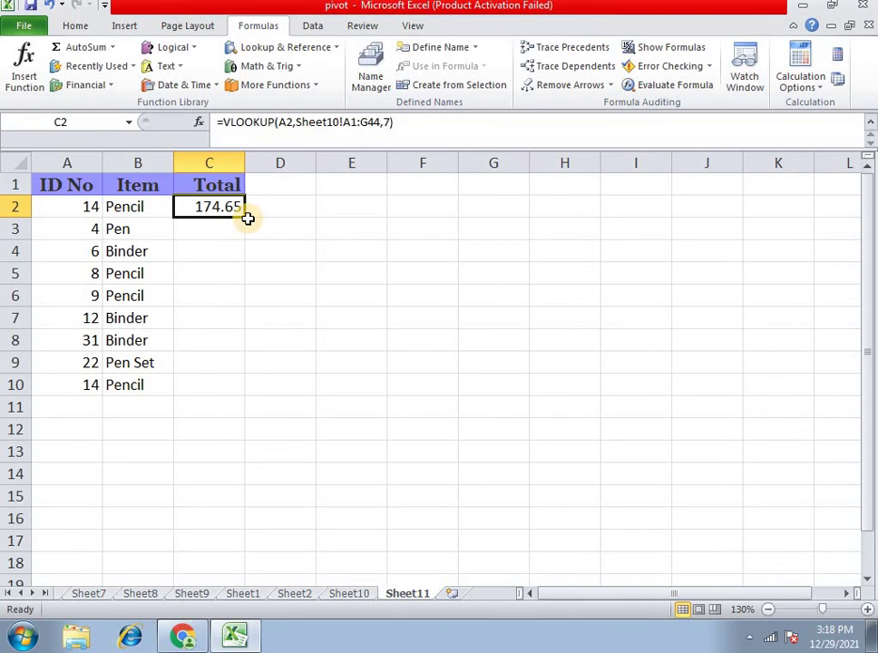
left_click_drag(244, 215, 243, 390)
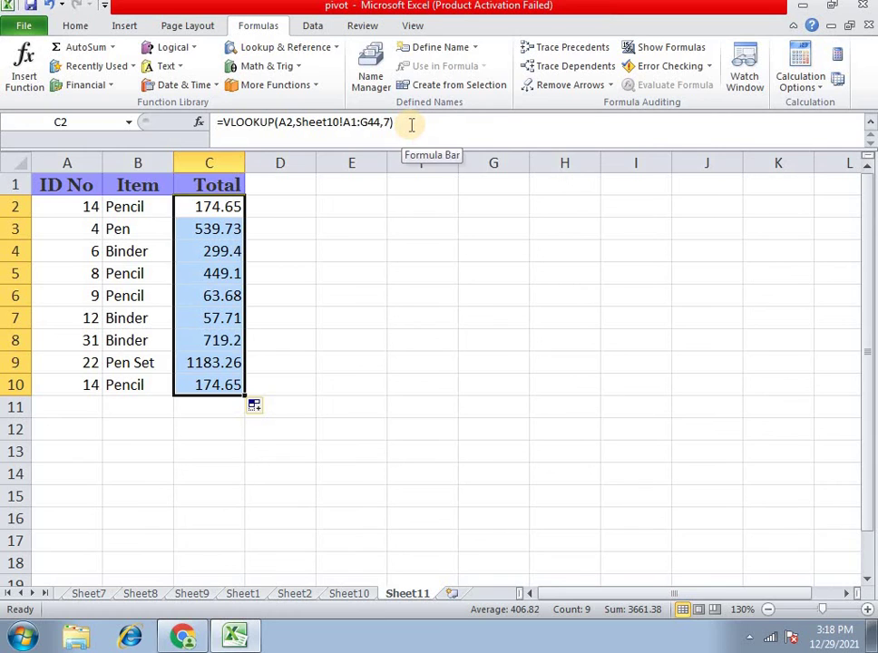
left_click(166, 187)
left_click(225, 177)
left_click(162, 187)
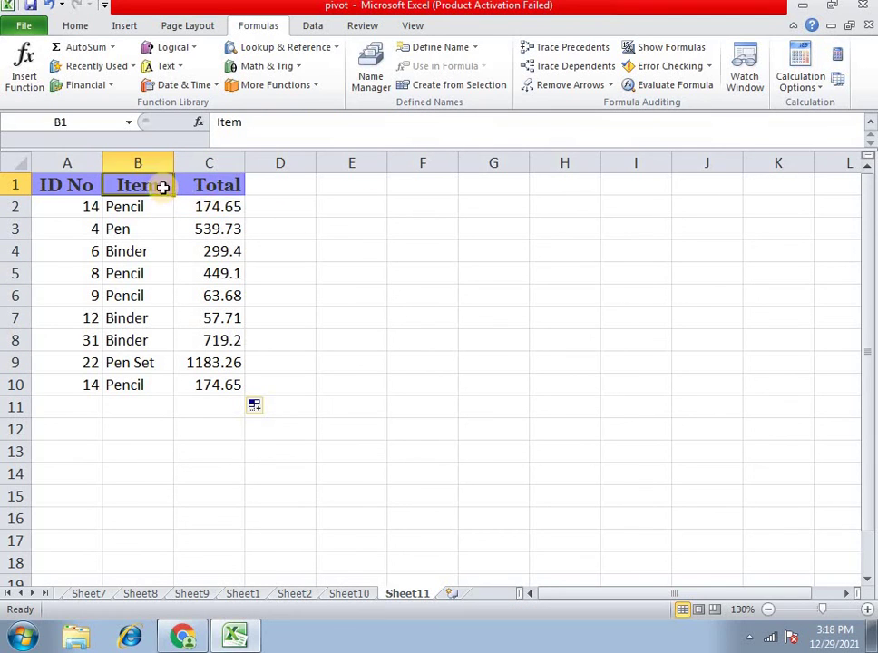
left_click(220, 187)
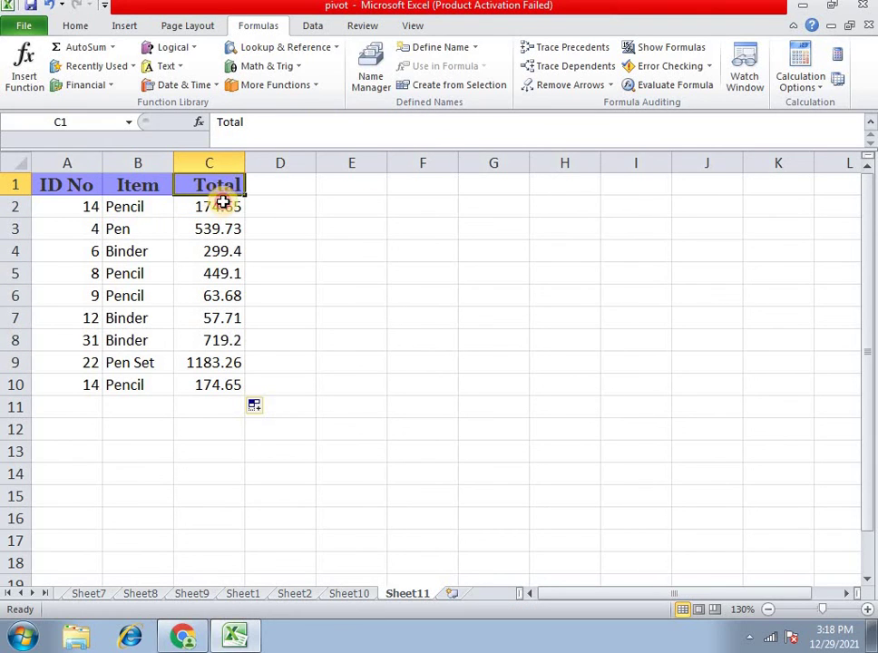
left_click(223, 202)
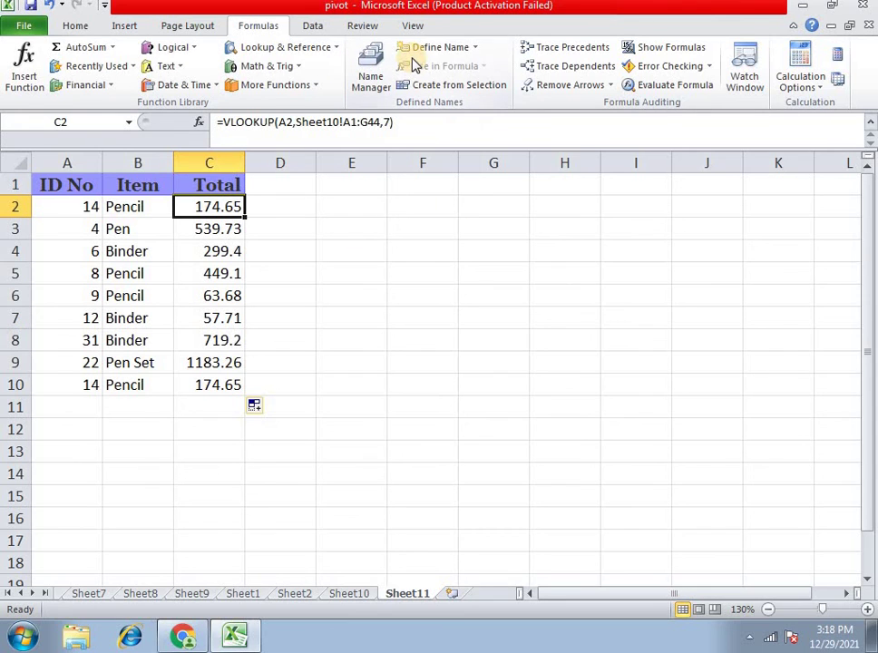